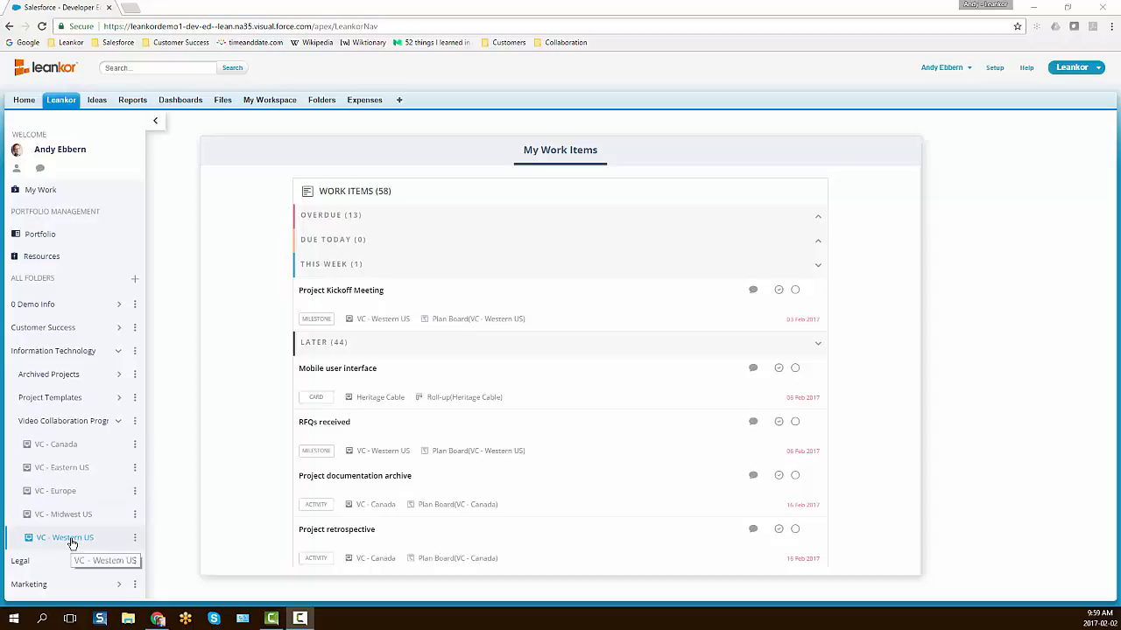
Open the Plan Gantt of the VC - Western US project
click(72, 540)
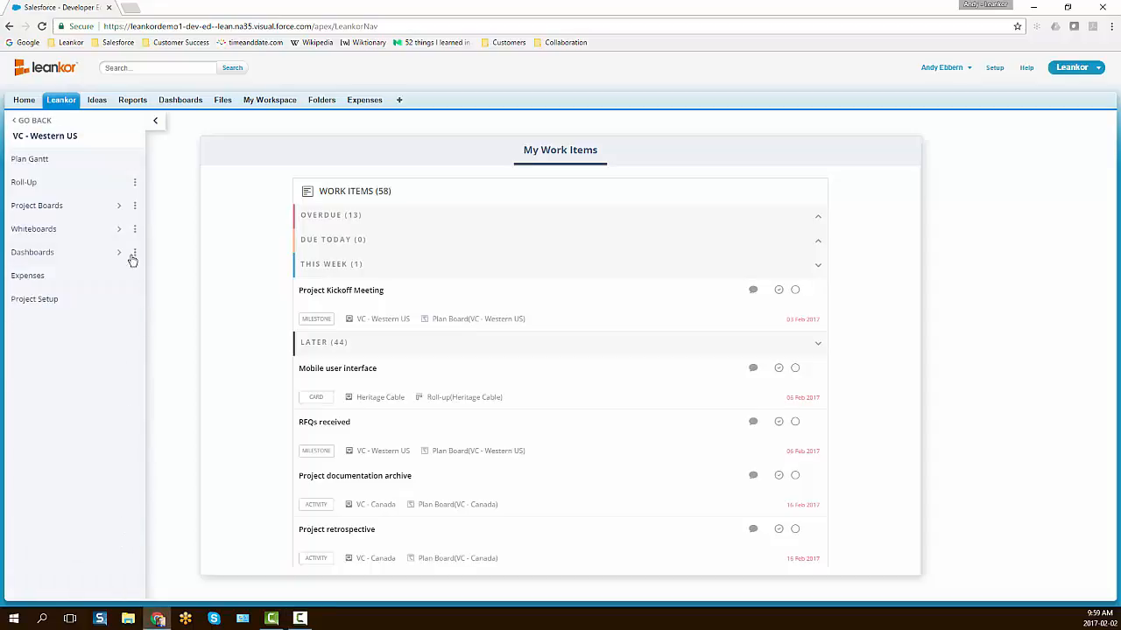
click(41, 161)
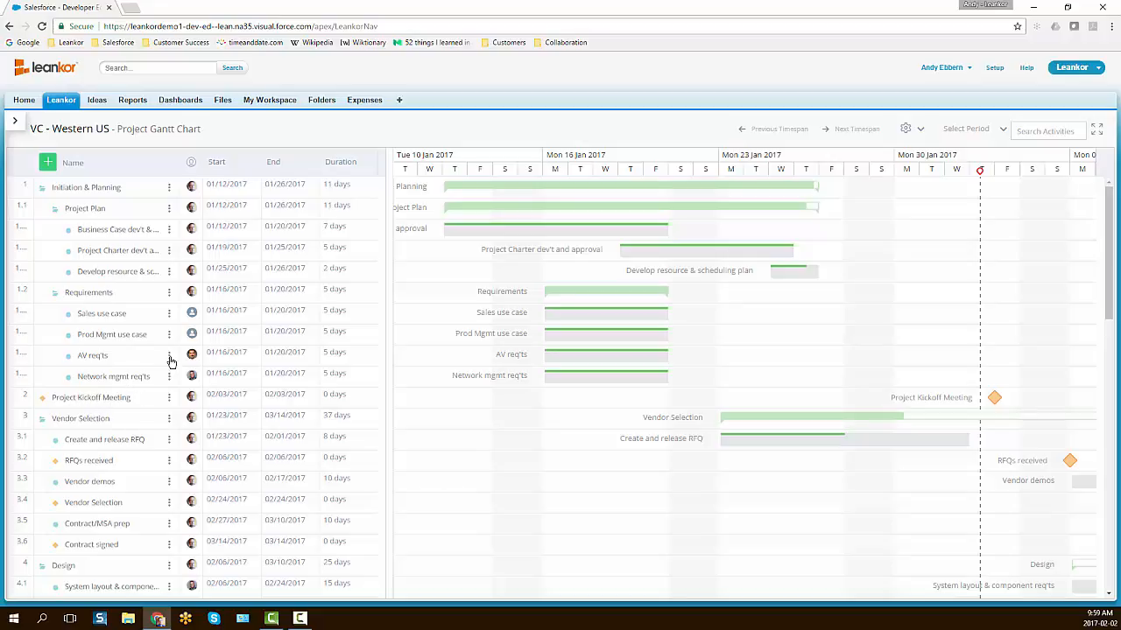
View the details and progress options of the Business Case dev't & approval activity, leaving its progress as it is
mouse_move(518, 228)
mouse_move(517, 228)
mouse_down()
mouse_move(578, 237)
mouse_move(525, 237)
mouse_up()
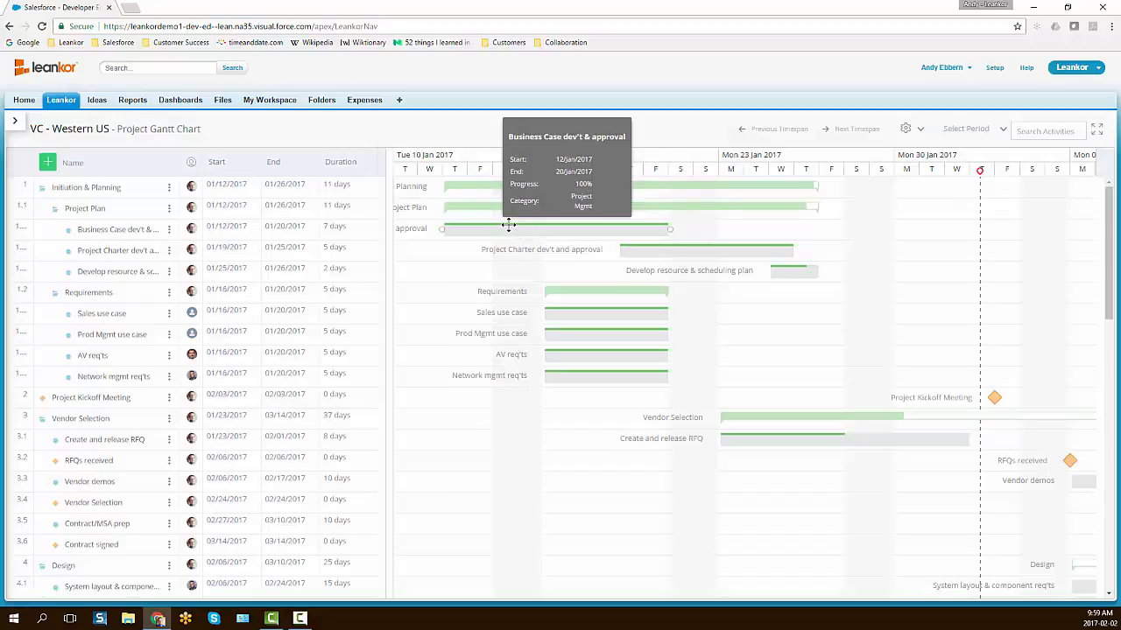
click(510, 229)
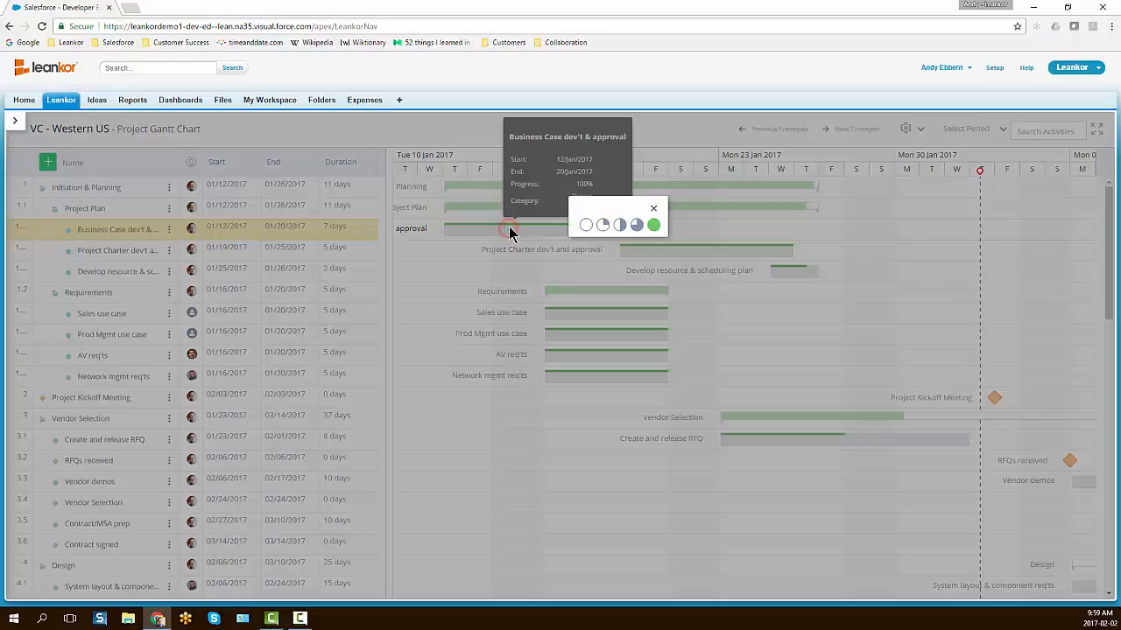
click(700, 231)
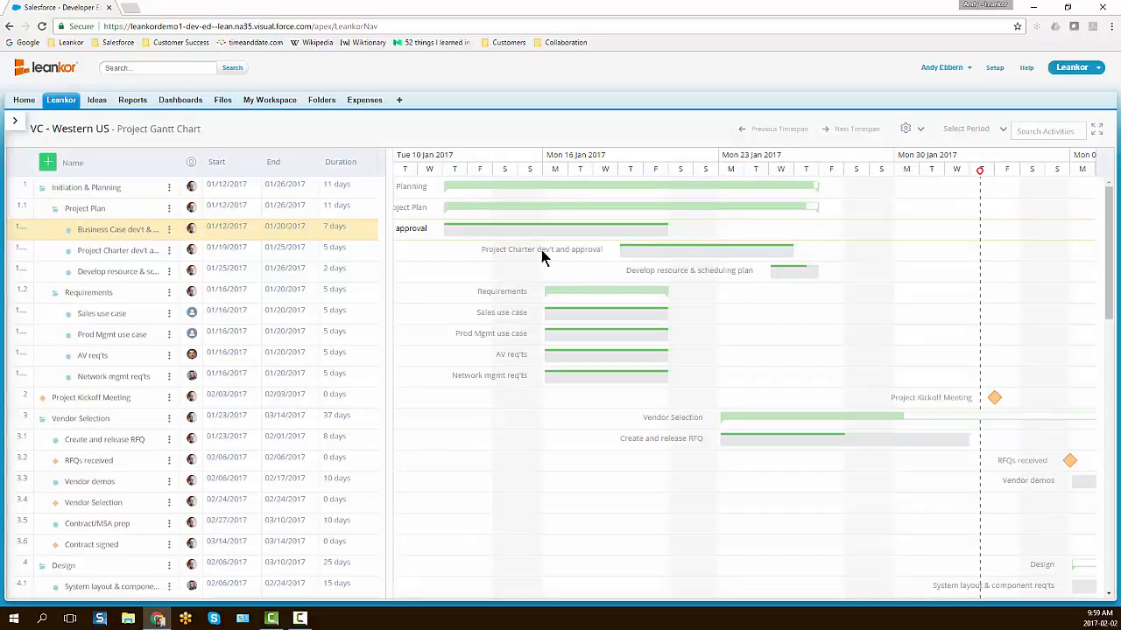
Link Business Case dev't & approval to Project Charter dev't and approval, and that one to Develop resource & scheduling plan, as finish-to-start dependencies
mouse_move(671, 232)
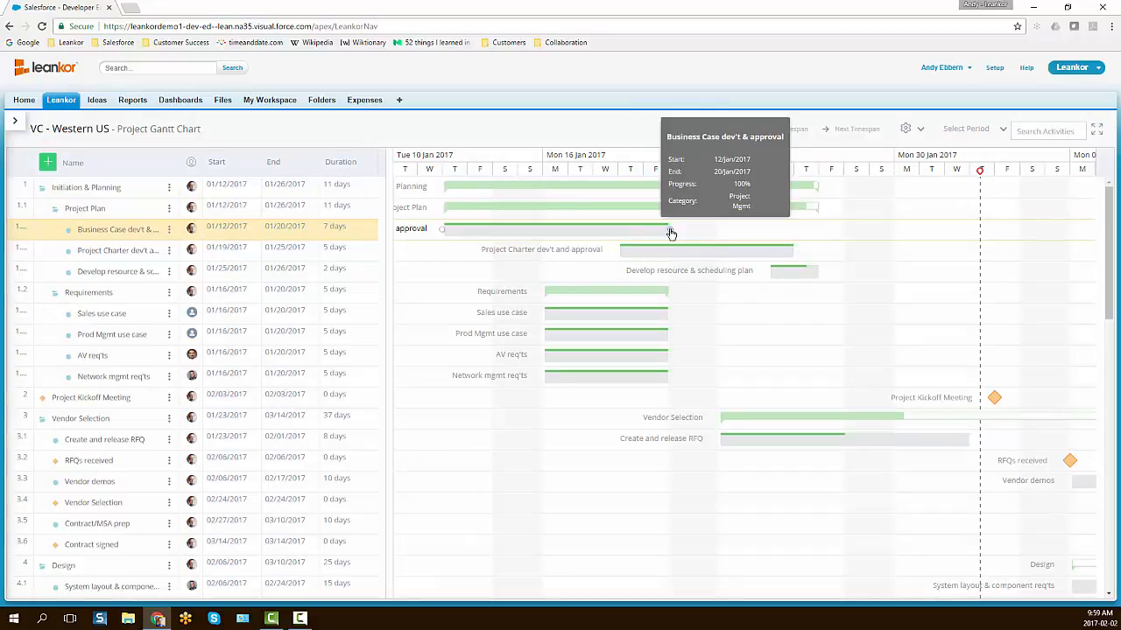
drag(669, 230, 619, 253)
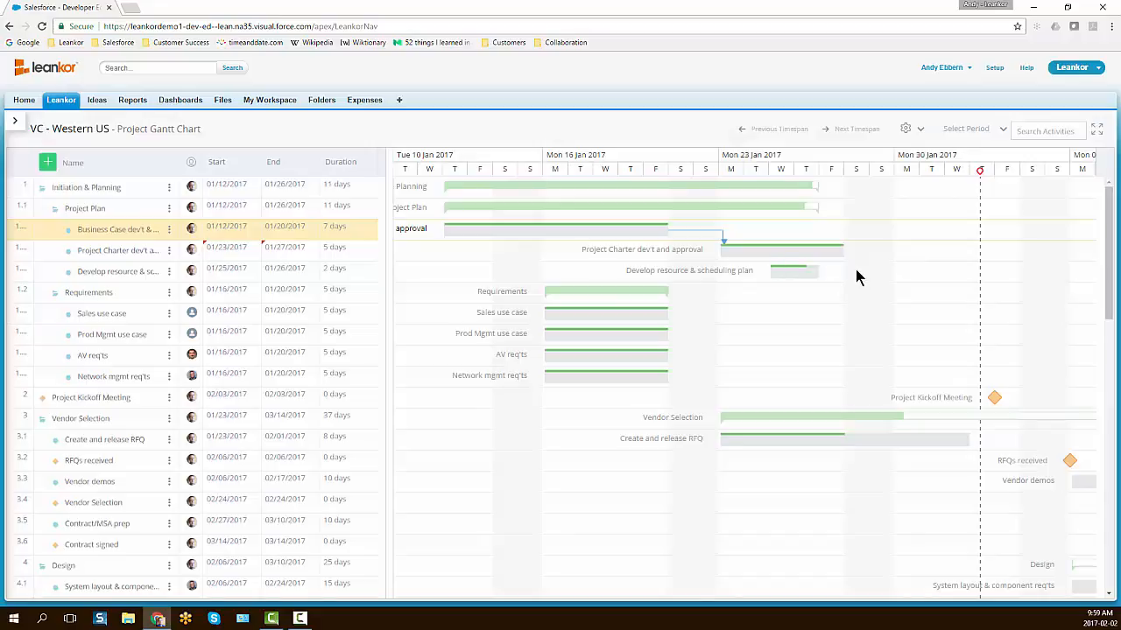
drag(844, 250, 770, 275)
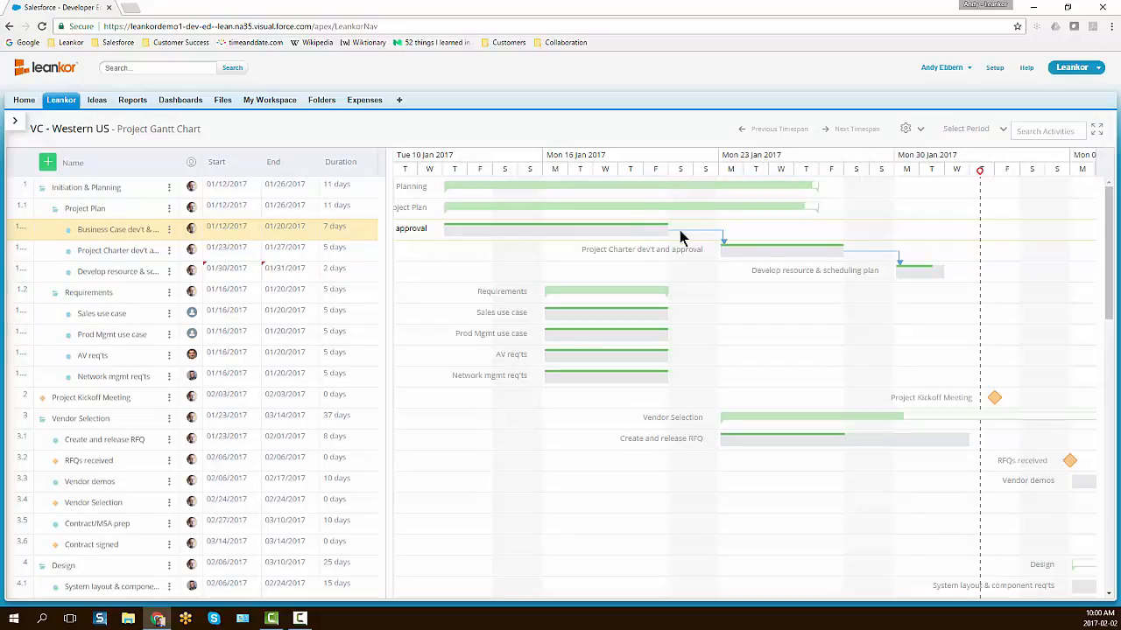
Review the available dependency types for the link from Business Case to Project Charter, then close without updating
click(723, 241)
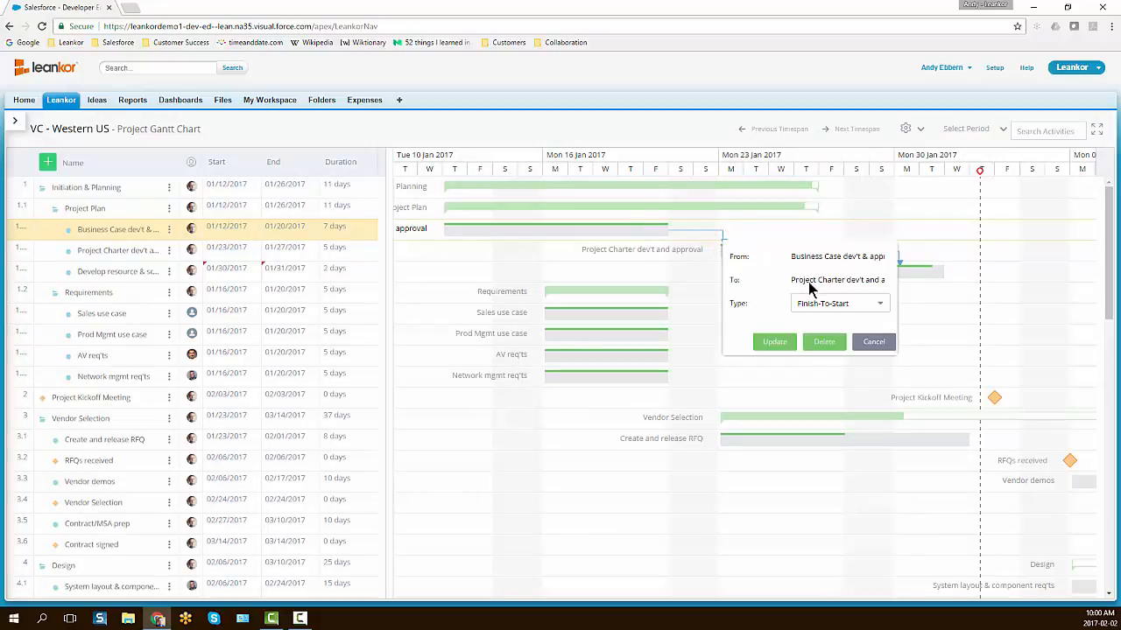
click(881, 306)
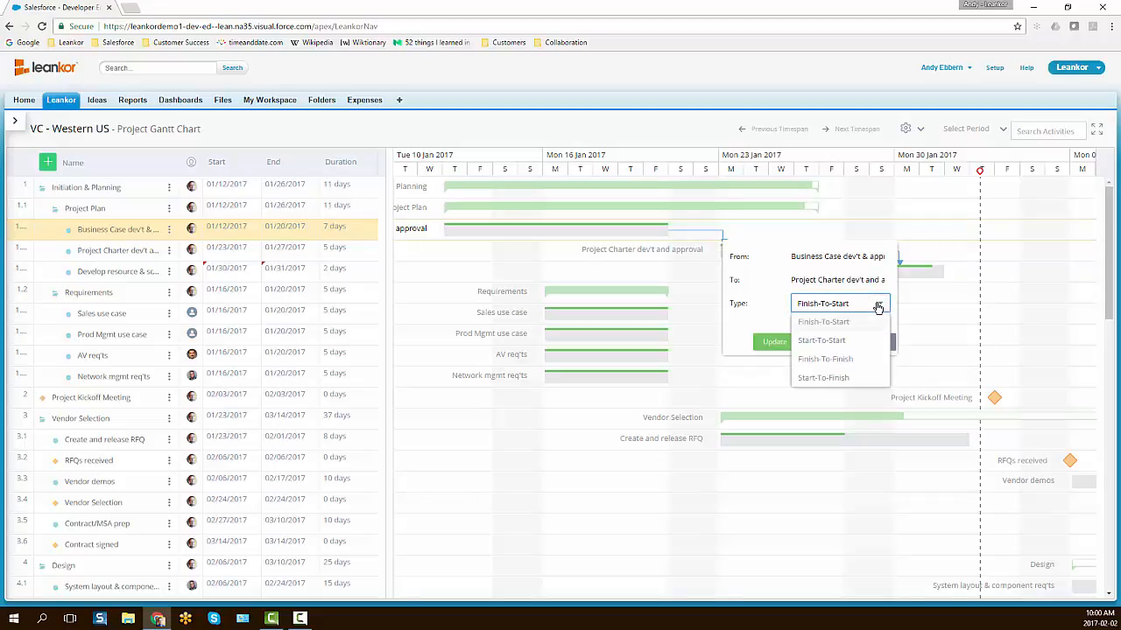
click(846, 321)
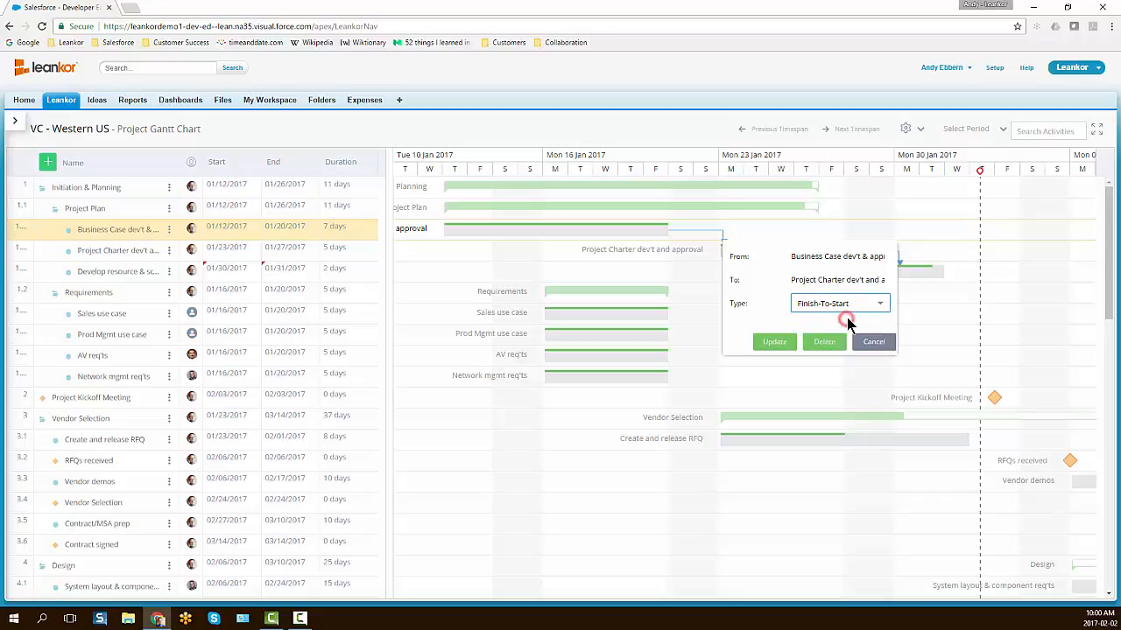
click(869, 342)
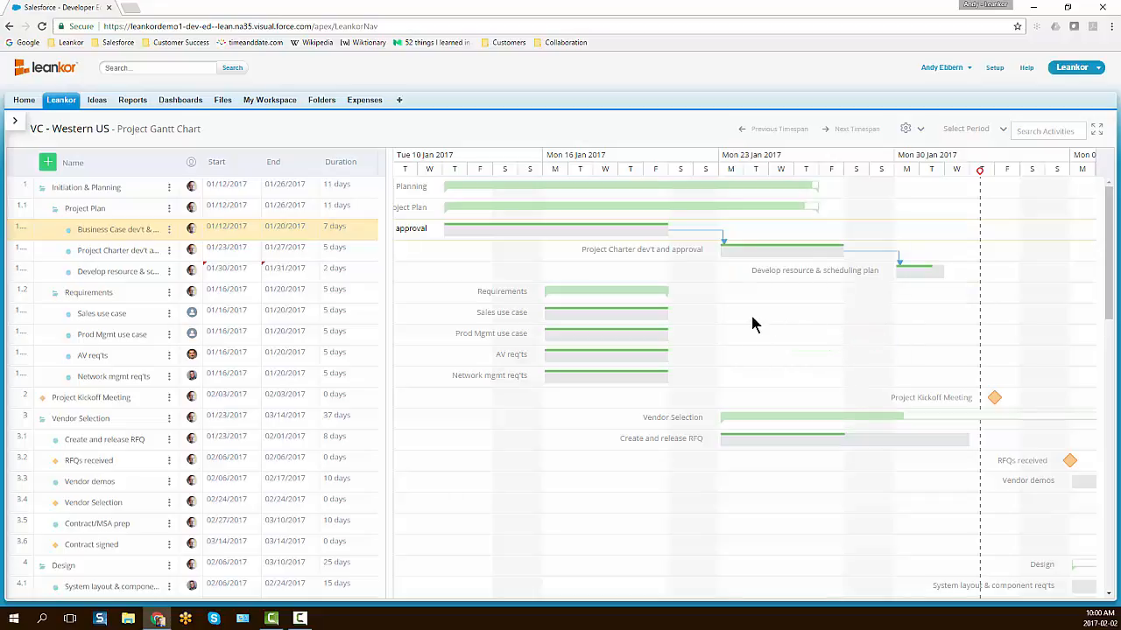
Add an activity named "Test activity" directly below Business Case dev't & approval
click(170, 231)
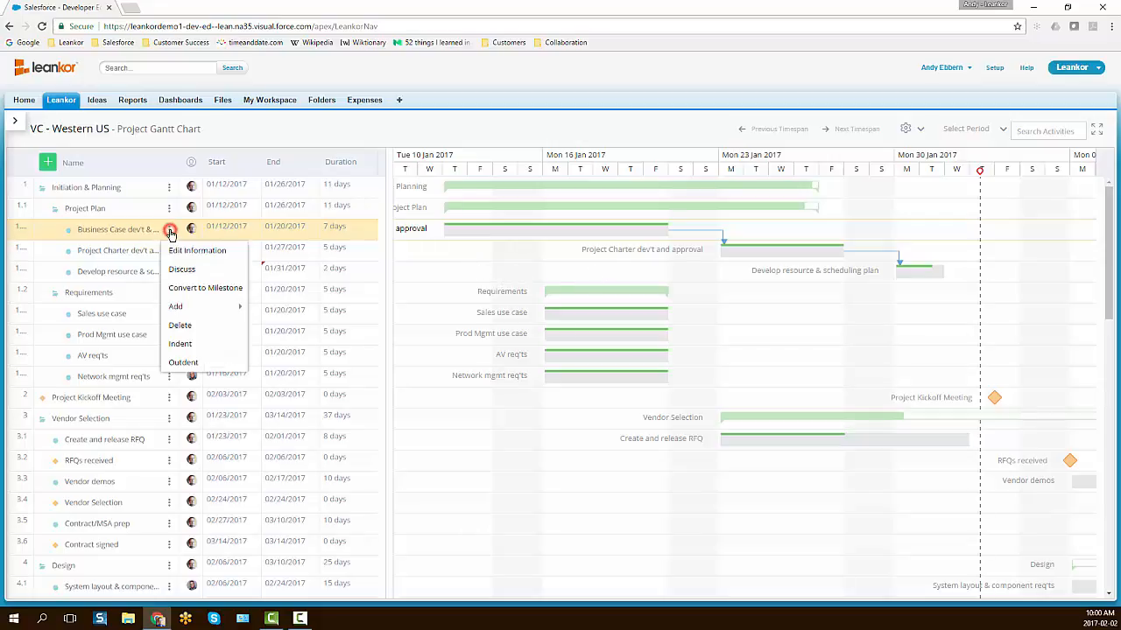
mouse_move(188, 308)
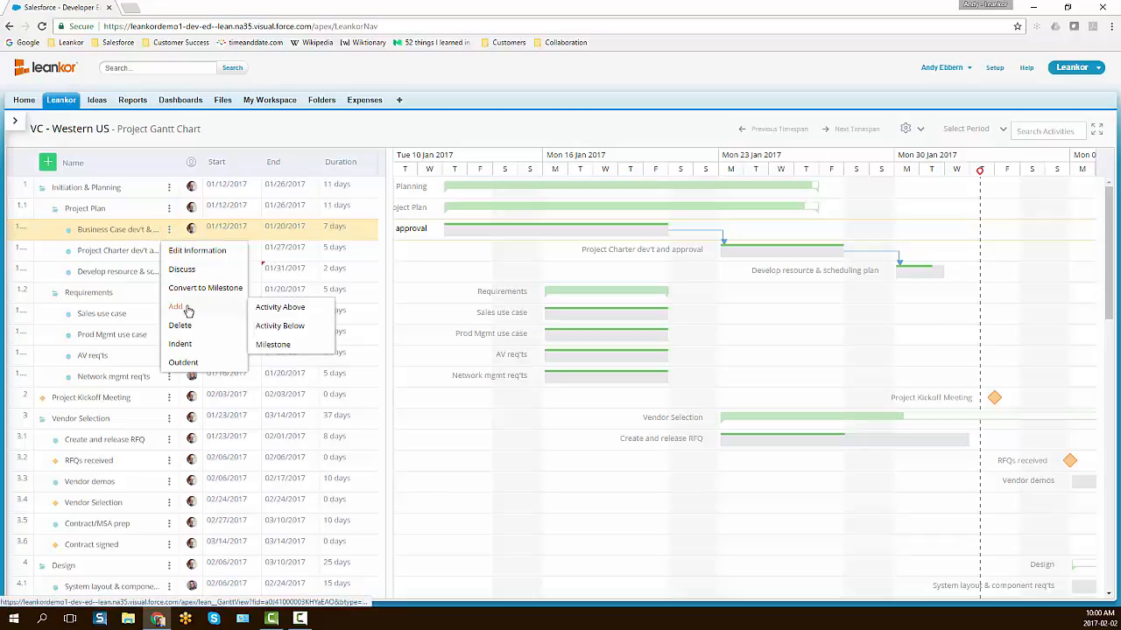
click(274, 326)
text(Test act)
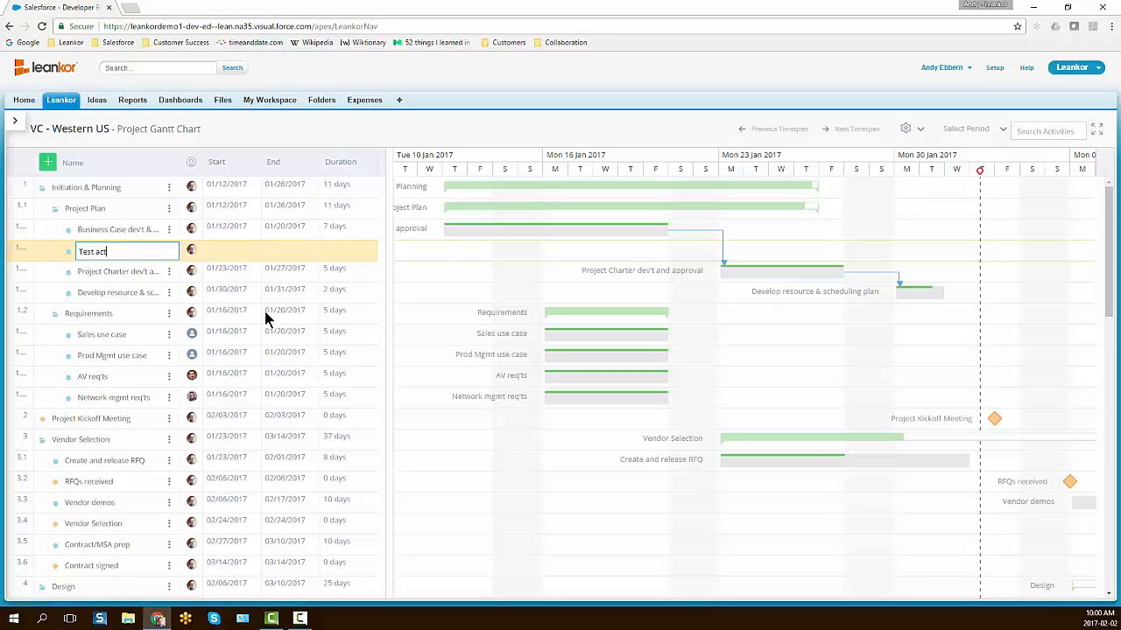
text(ivity)
key(Return)
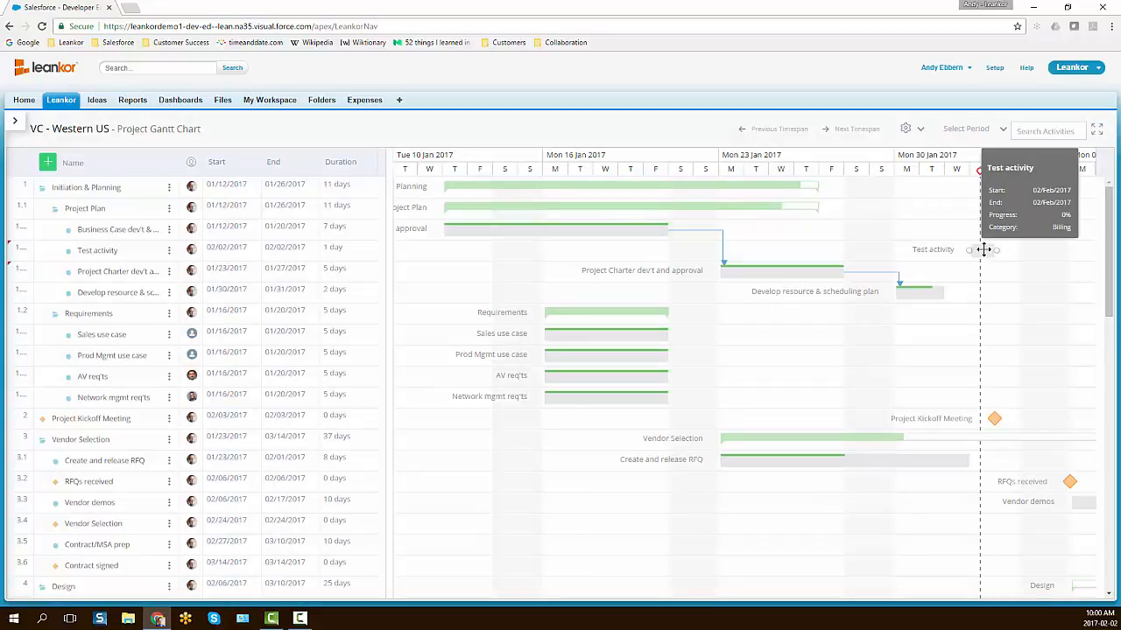
Reschedule Test activity to start on 01/19/2017 and extend it to 5 days, ending 01/25/2017
drag(985, 250, 637, 254)
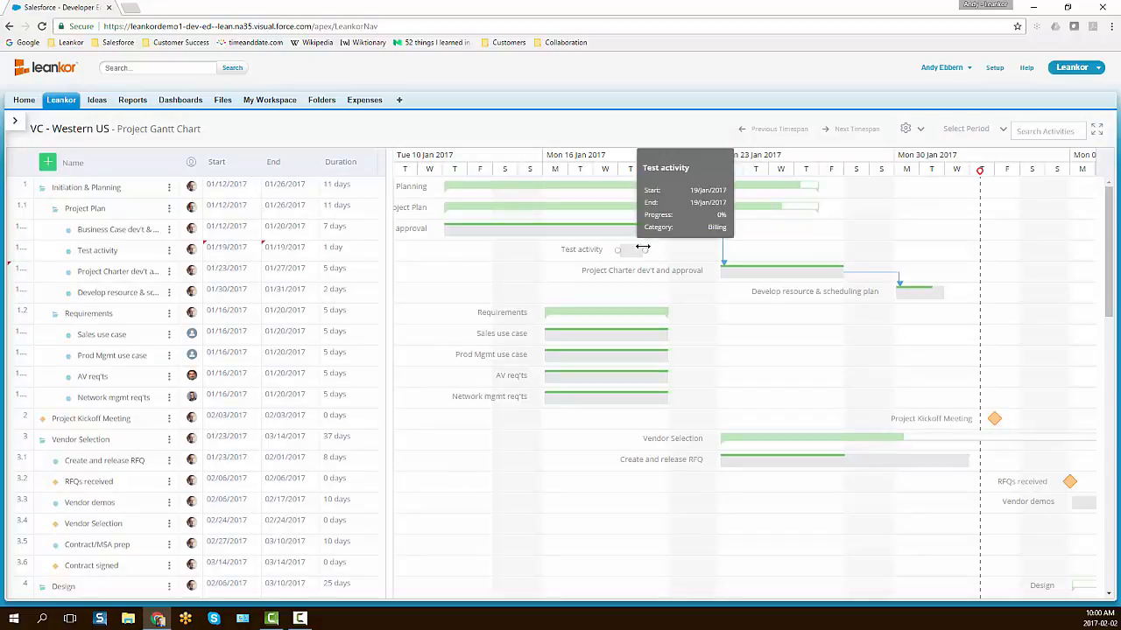
drag(643, 251, 800, 261)
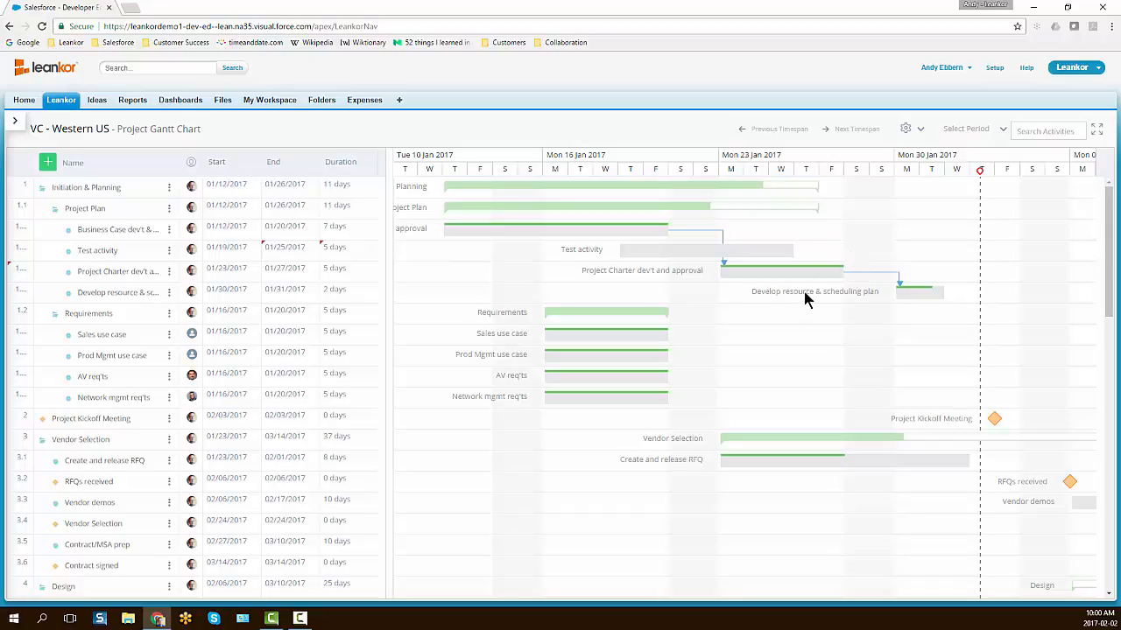
Mark Develop resource & scheduling plan and Test activity as 100% complete
mouse_move(916, 294)
click(923, 292)
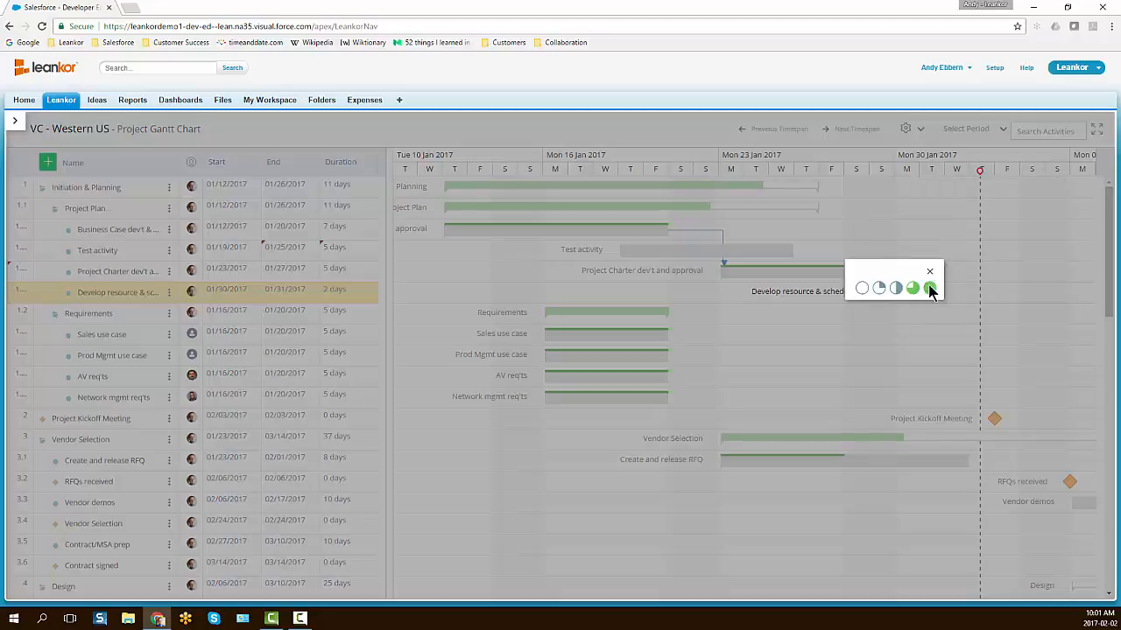
click(931, 292)
mouse_move(928, 293)
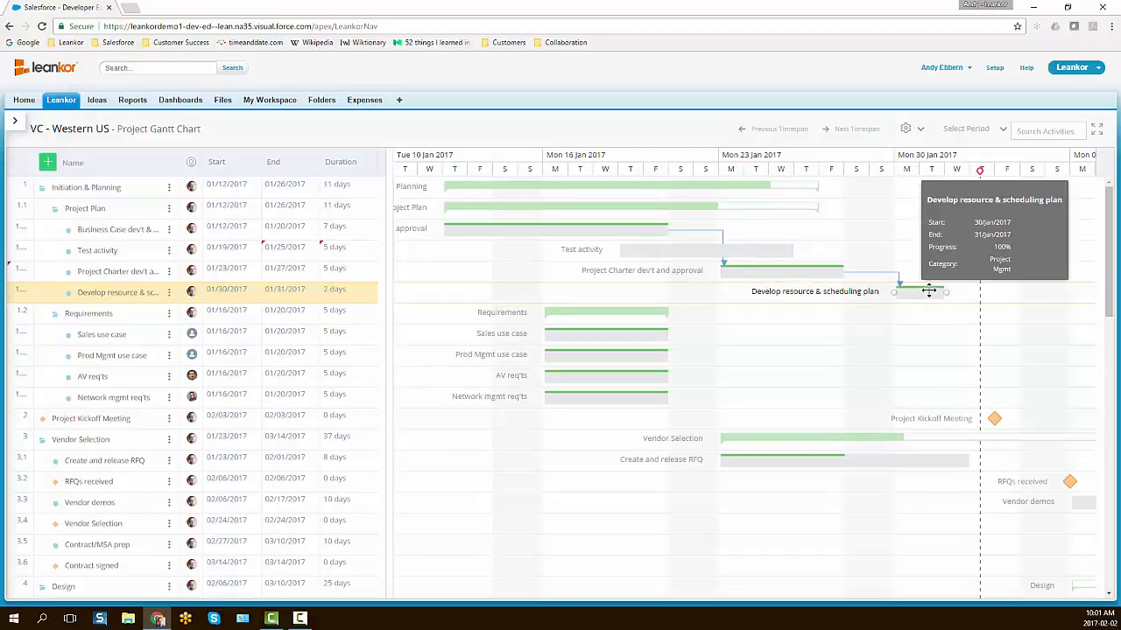
click(755, 248)
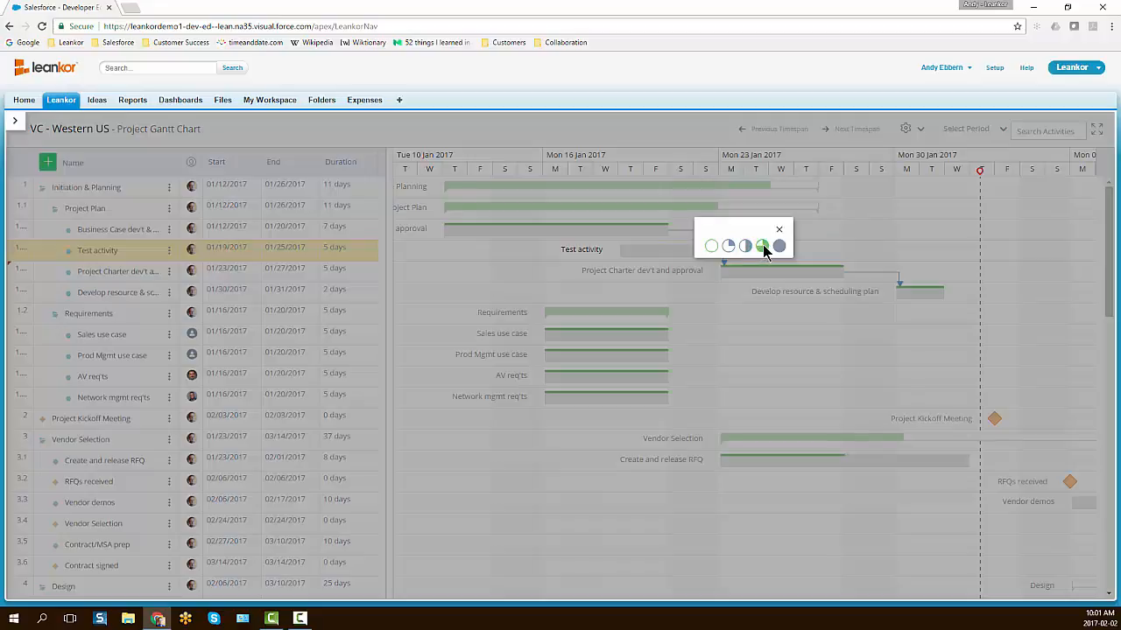
click(778, 246)
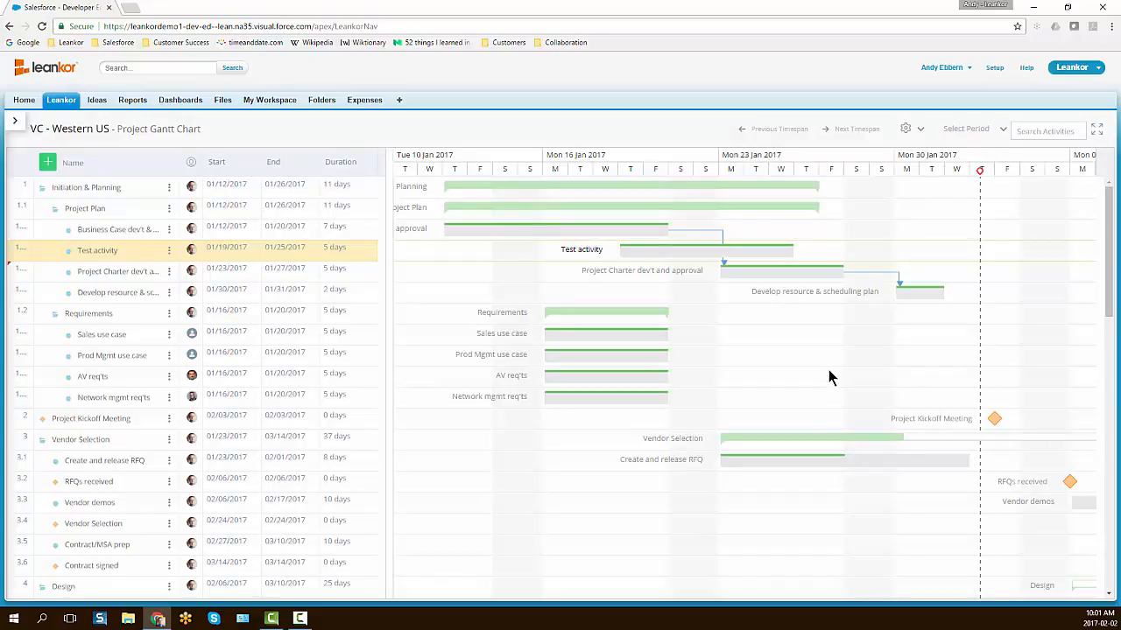
Add a milestone named "test milestone" to the Project Plan group, starting from Test activity
click(169, 251)
mouse_move(193, 333)
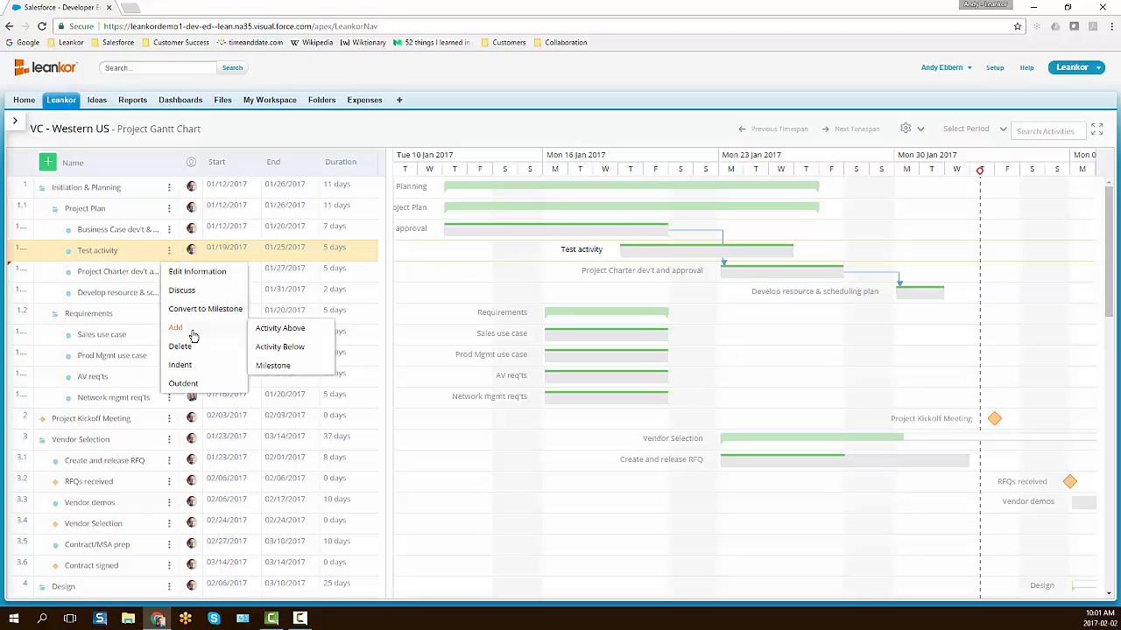
click(274, 369)
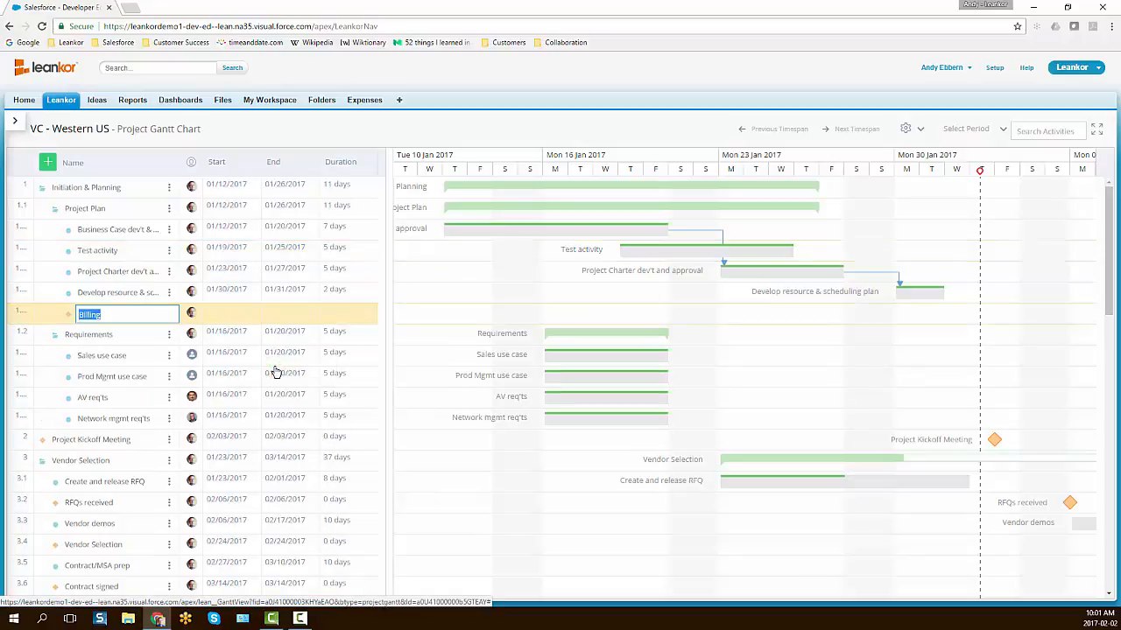
text(test milestone)
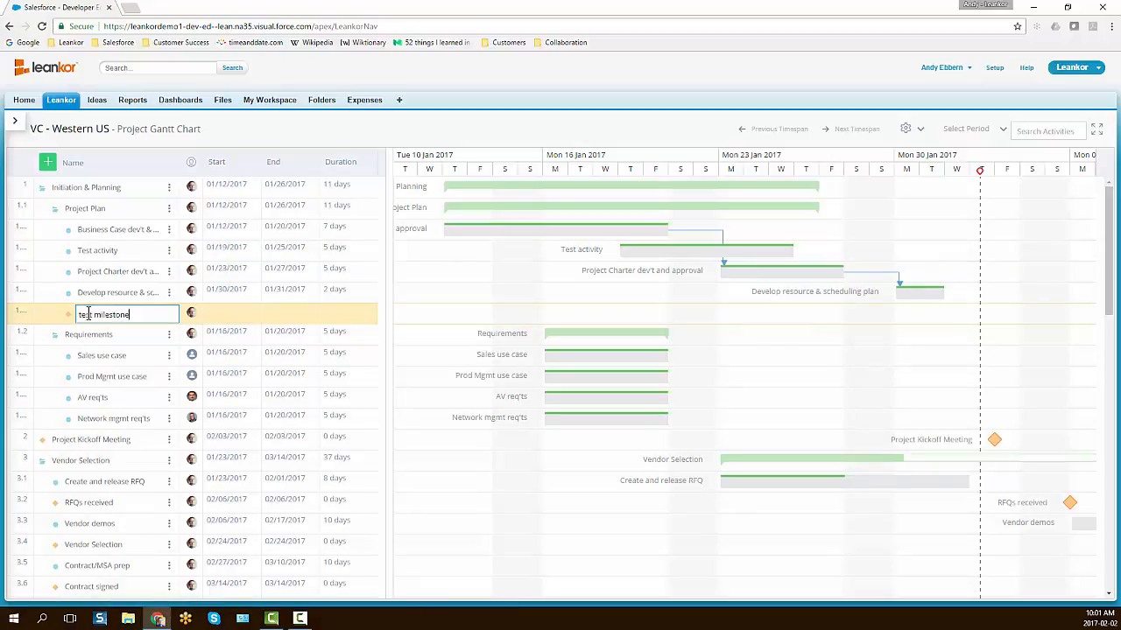
key(Return)
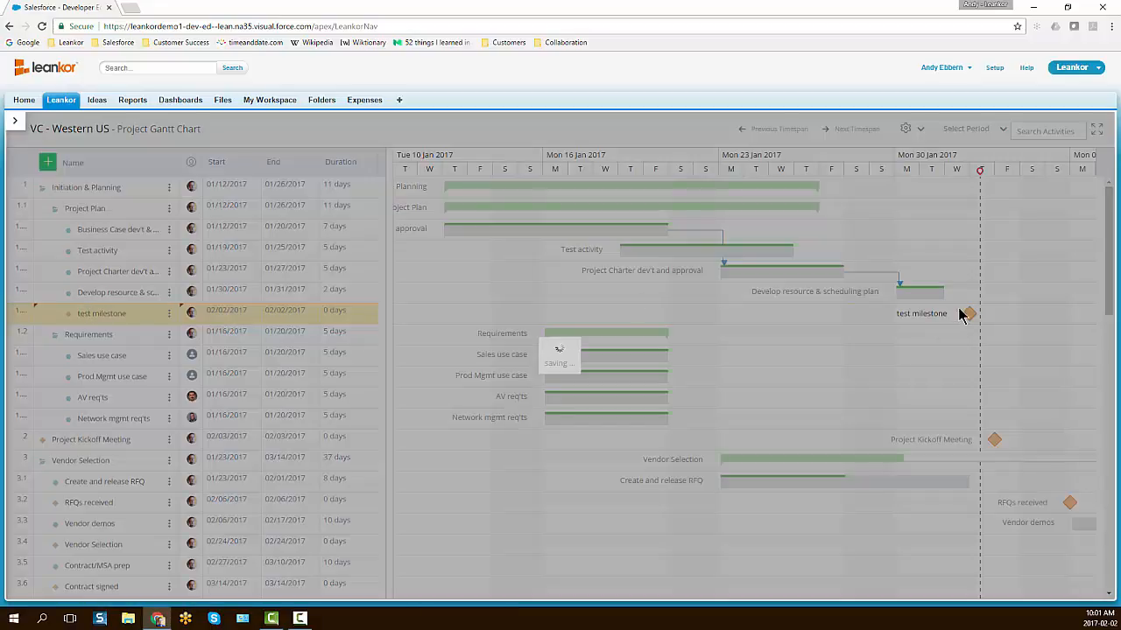
mouse_move(969, 310)
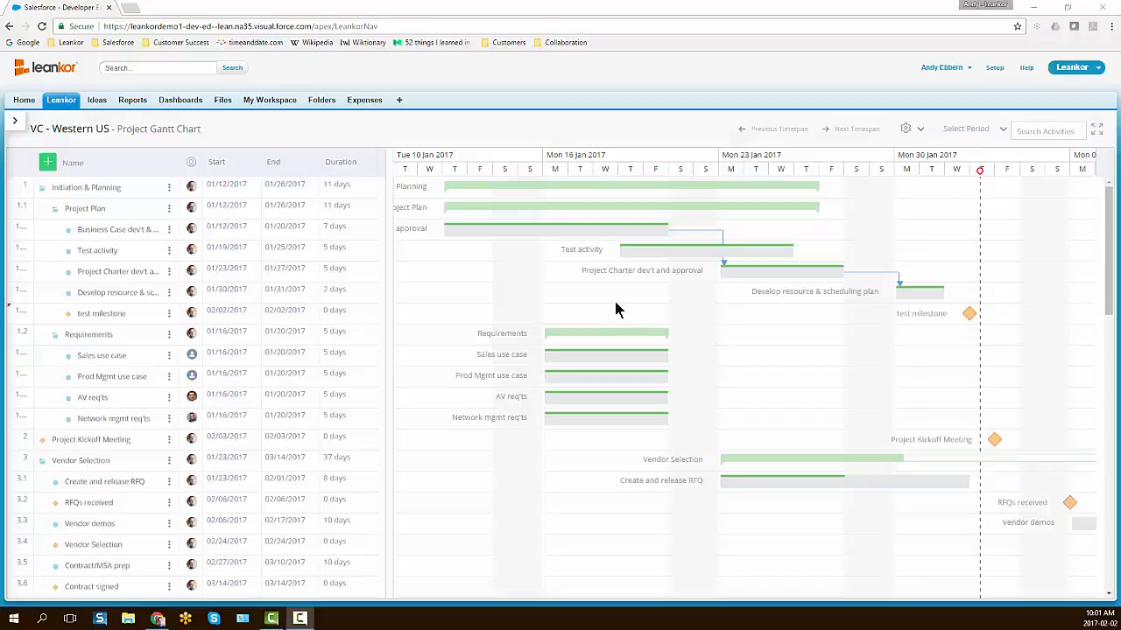
Edit Test activity's information, lowering its percent complete by one increment in the status settings, and save
click(169, 250)
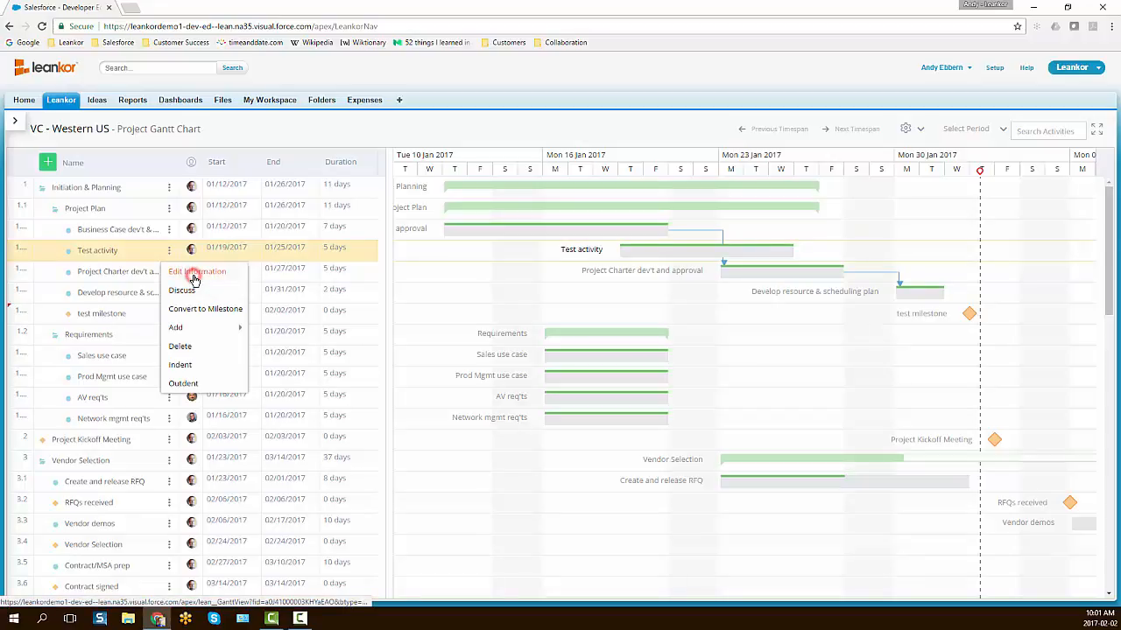
click(194, 274)
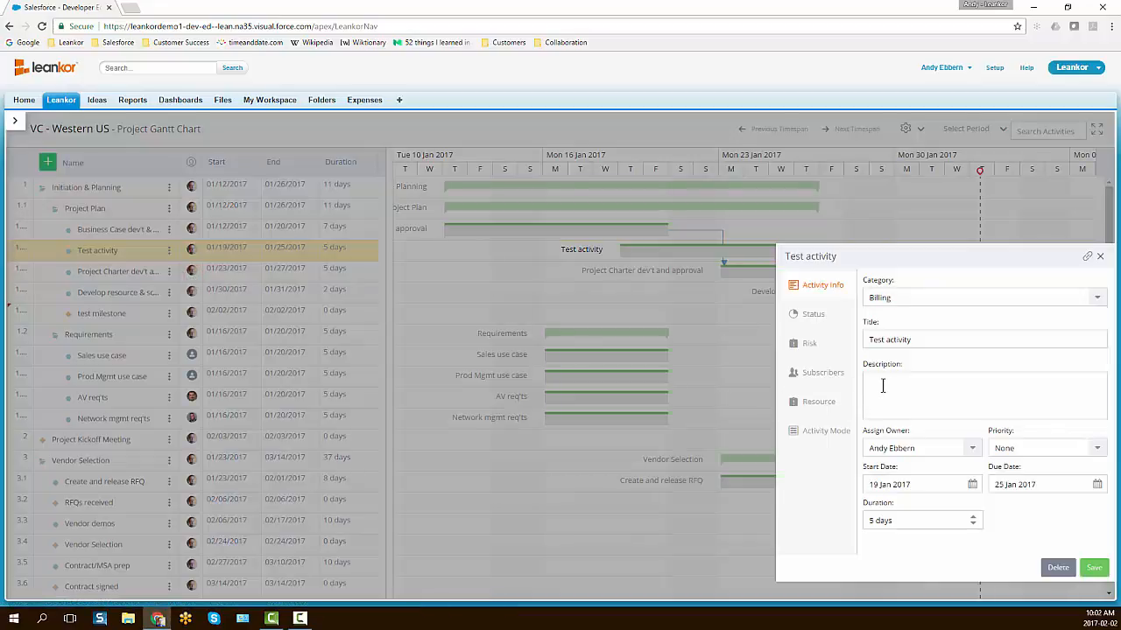
click(883, 386)
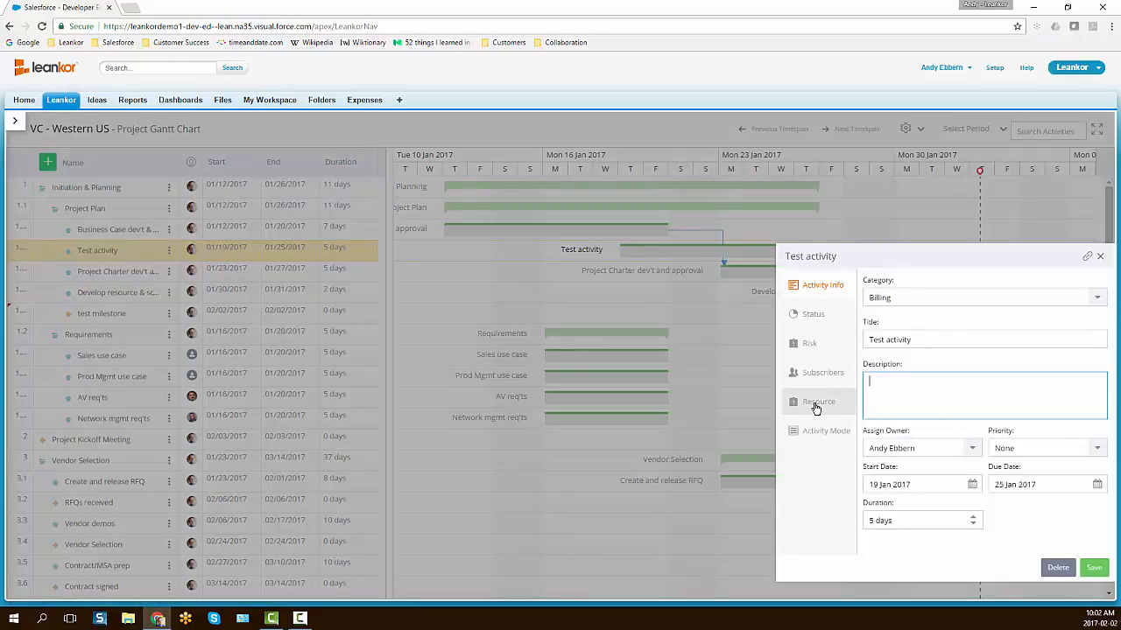
click(813, 316)
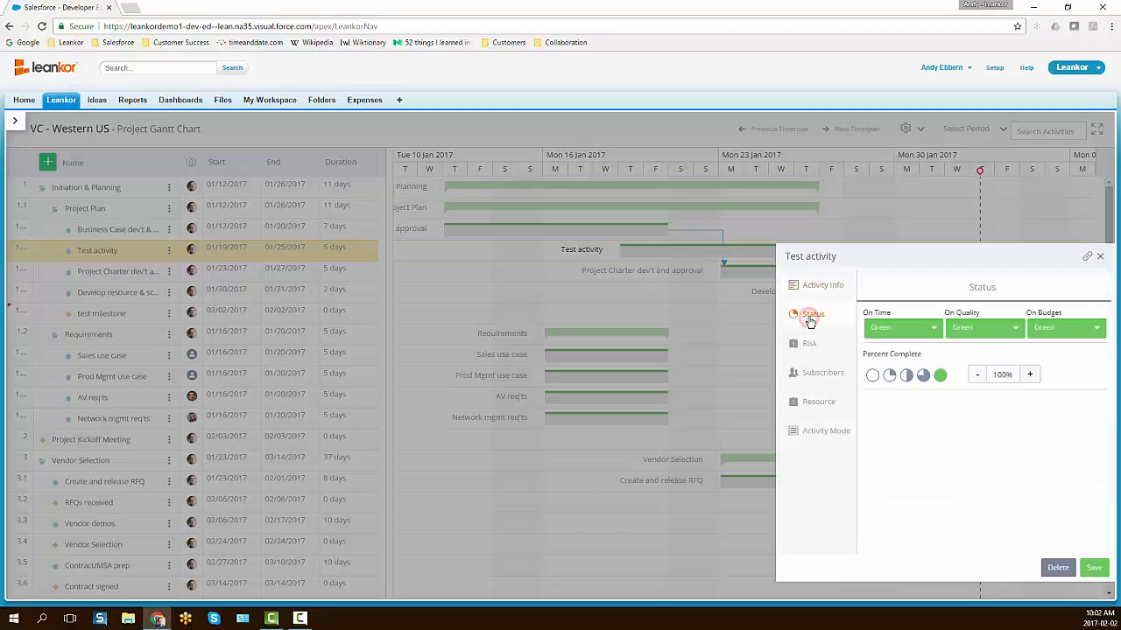
click(977, 375)
click(1094, 569)
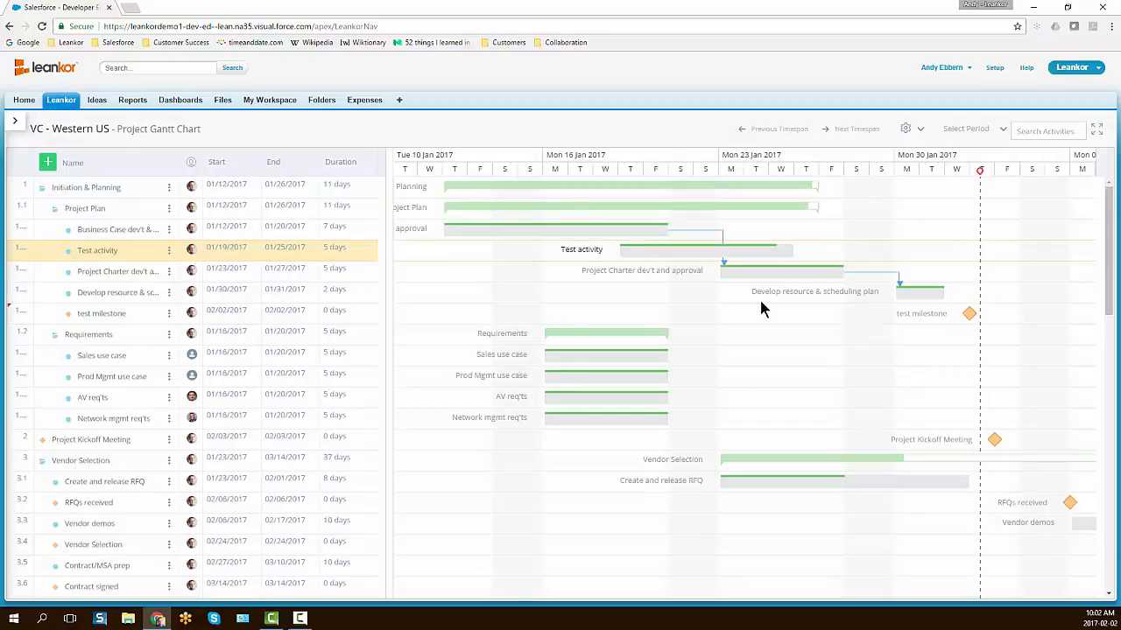
key(F10)
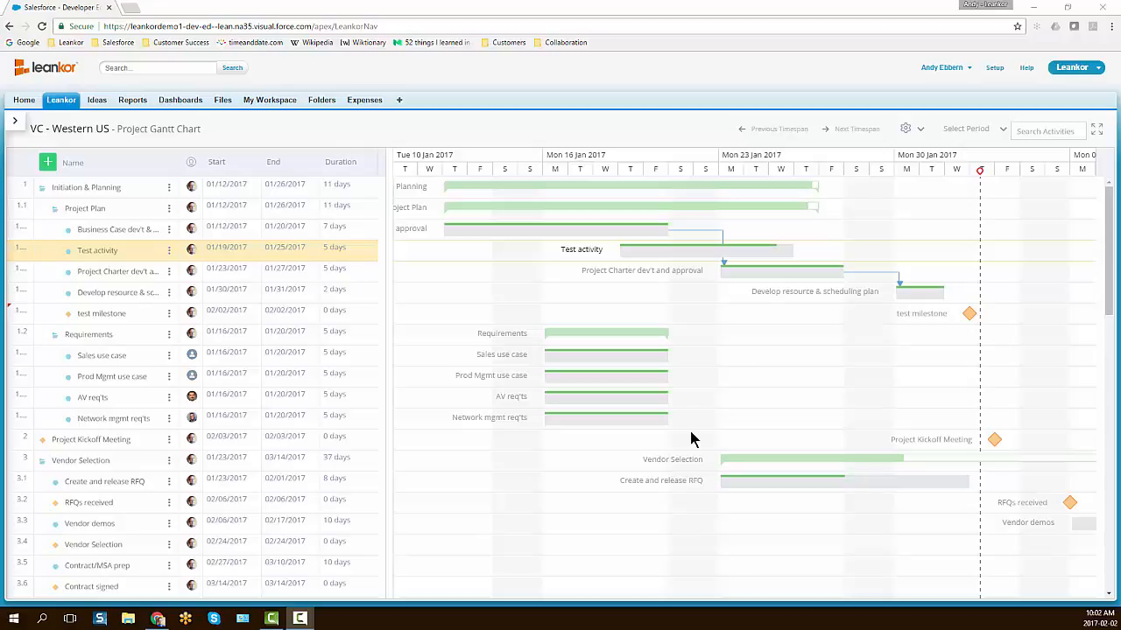
Create a project named "test" in the Video Collaboration Prog folder and open its plan Gantt
click(15, 120)
click(134, 422)
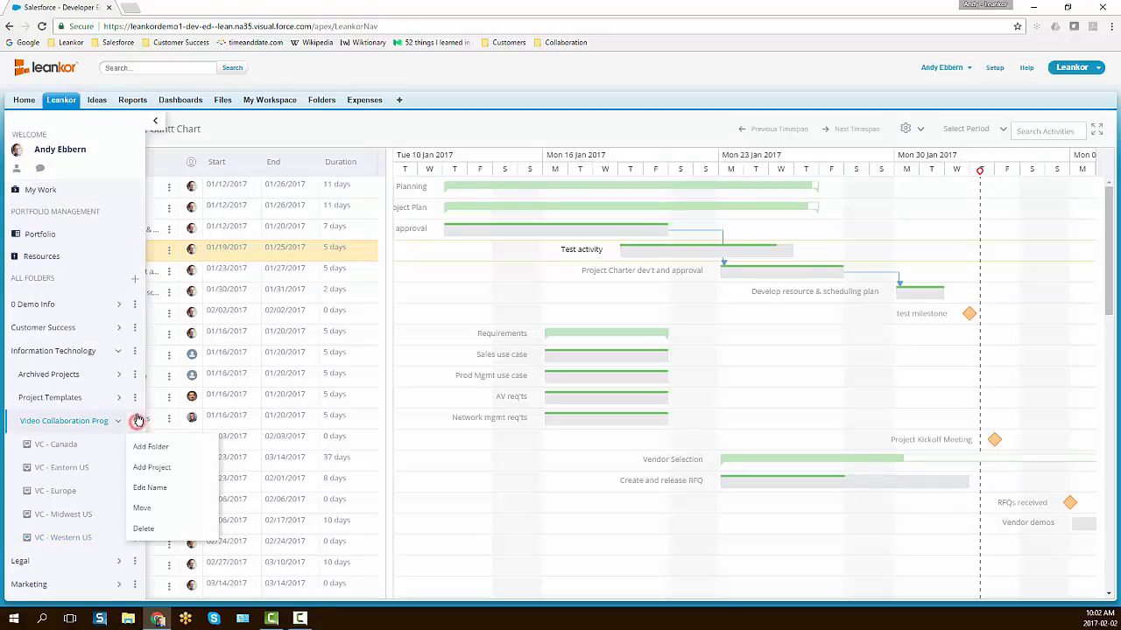
click(156, 467)
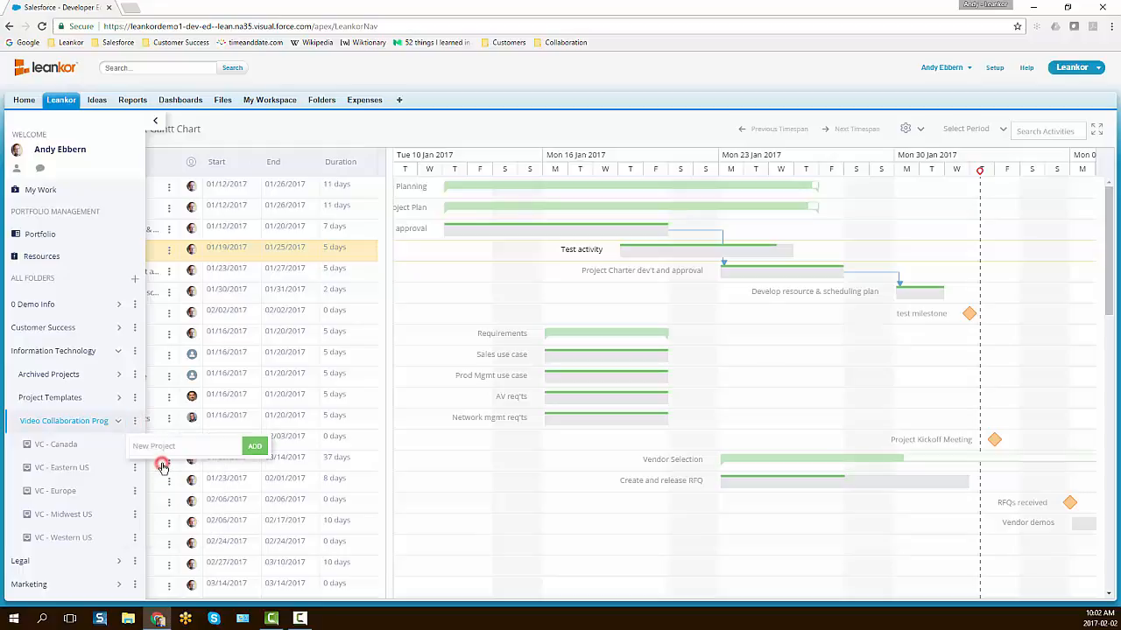
text(test)
click(254, 448)
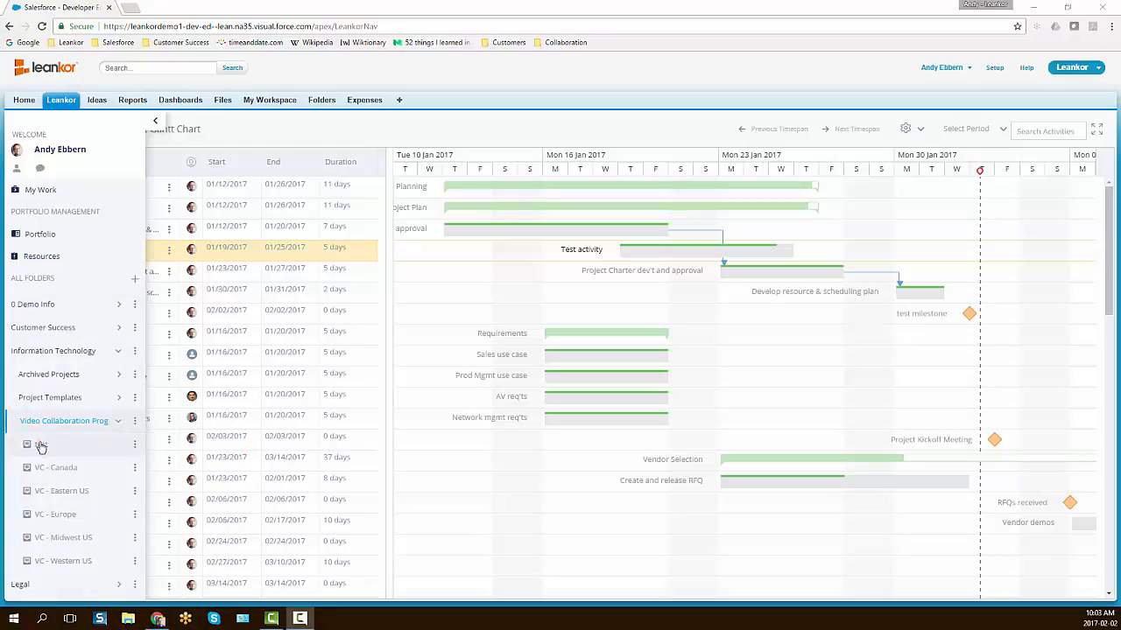
click(46, 444)
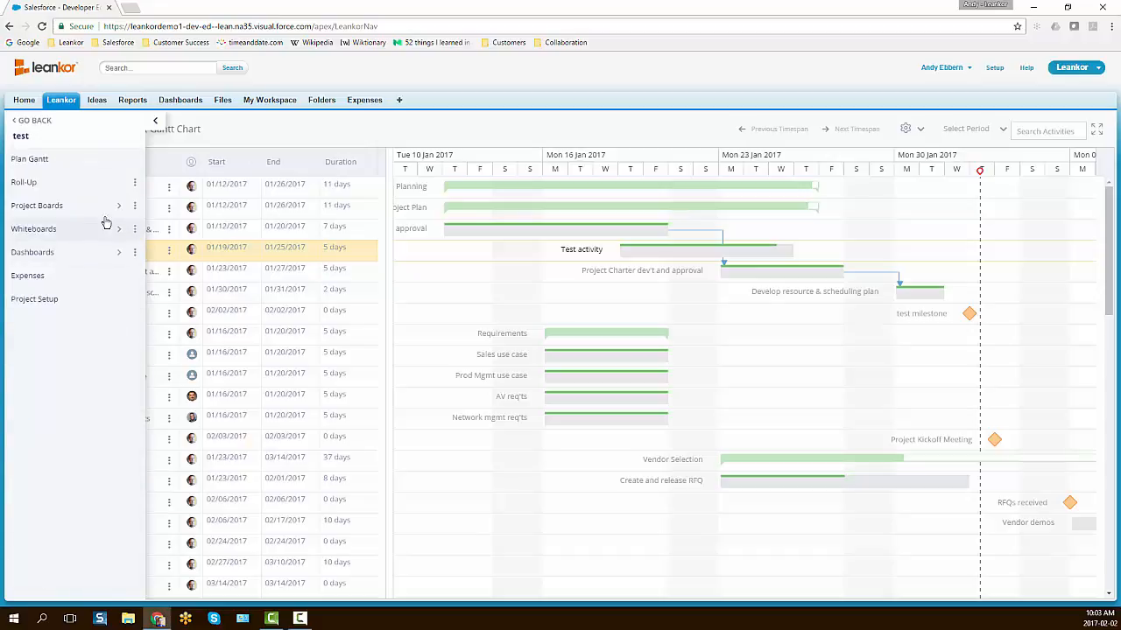
click(31, 160)
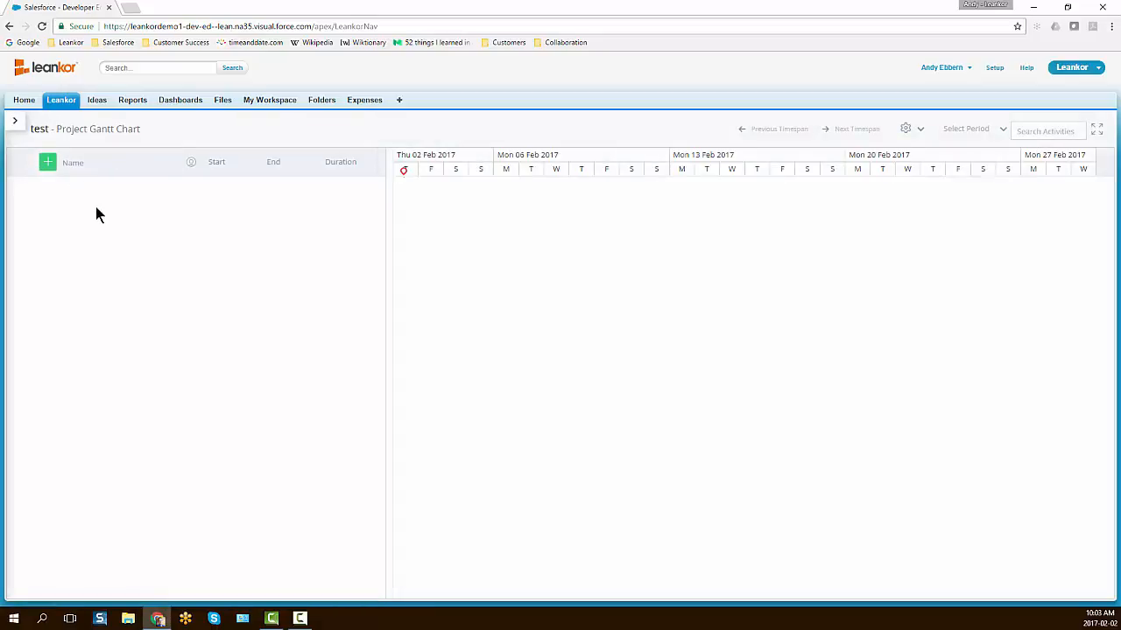
Add two activity groups named "Group 1" and "Group 2" to the test project's plan
click(49, 164)
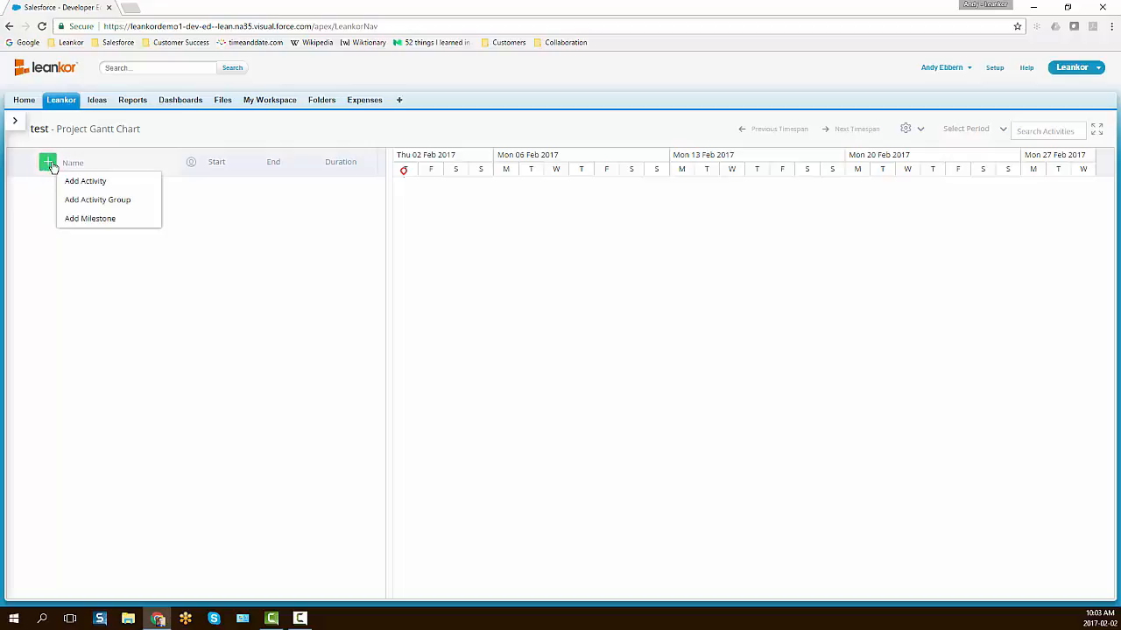
click(102, 202)
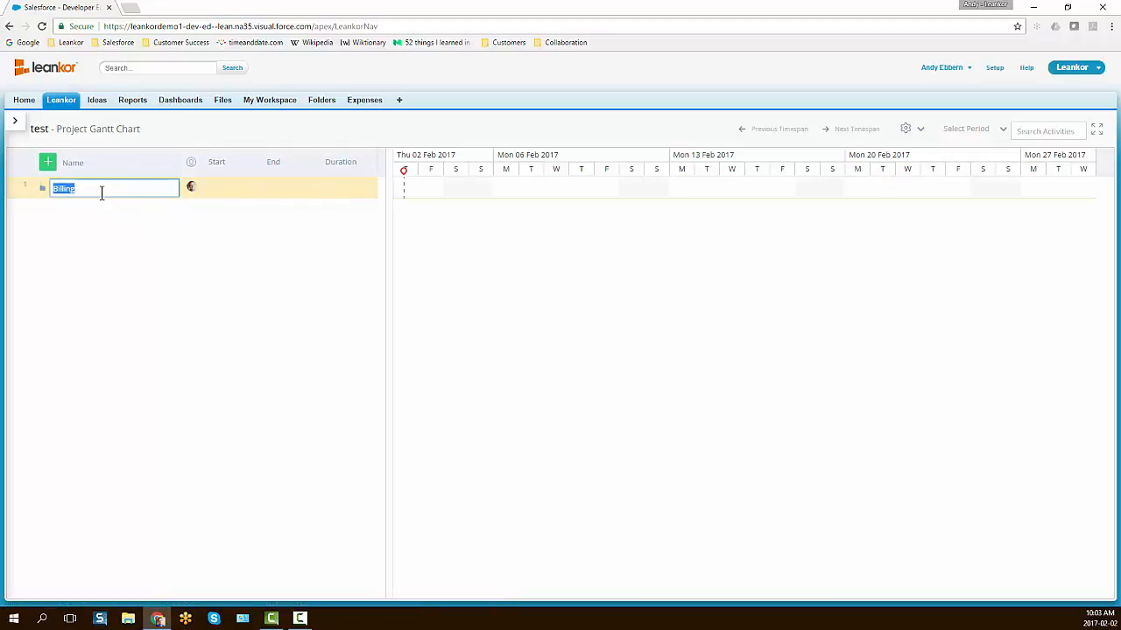
text(Group 1)
key(Return)
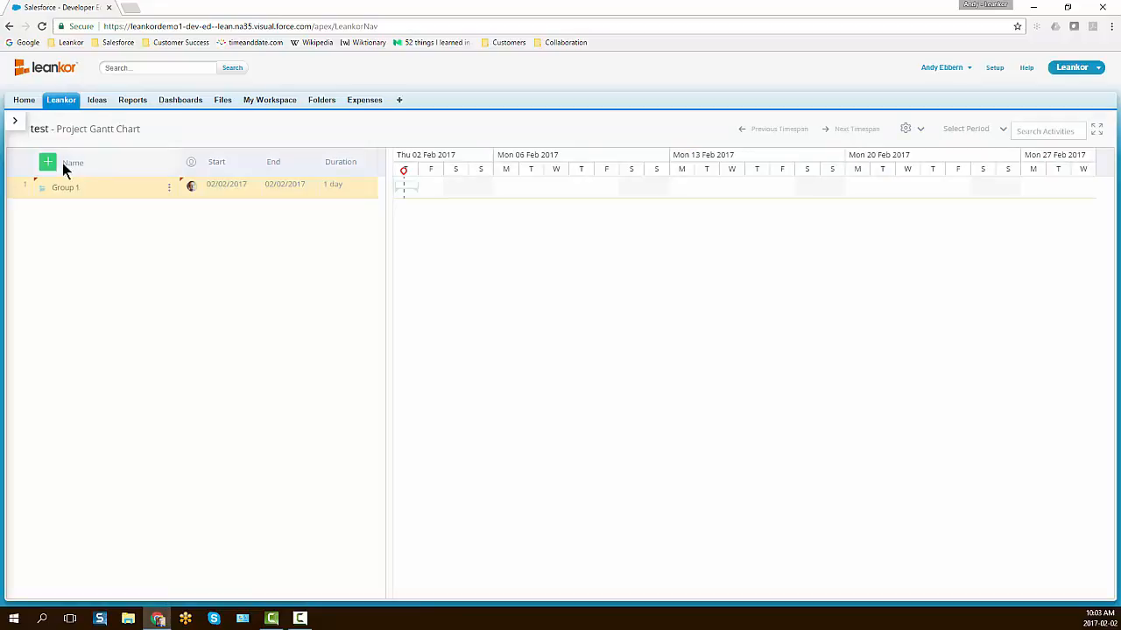
click(48, 162)
click(78, 196)
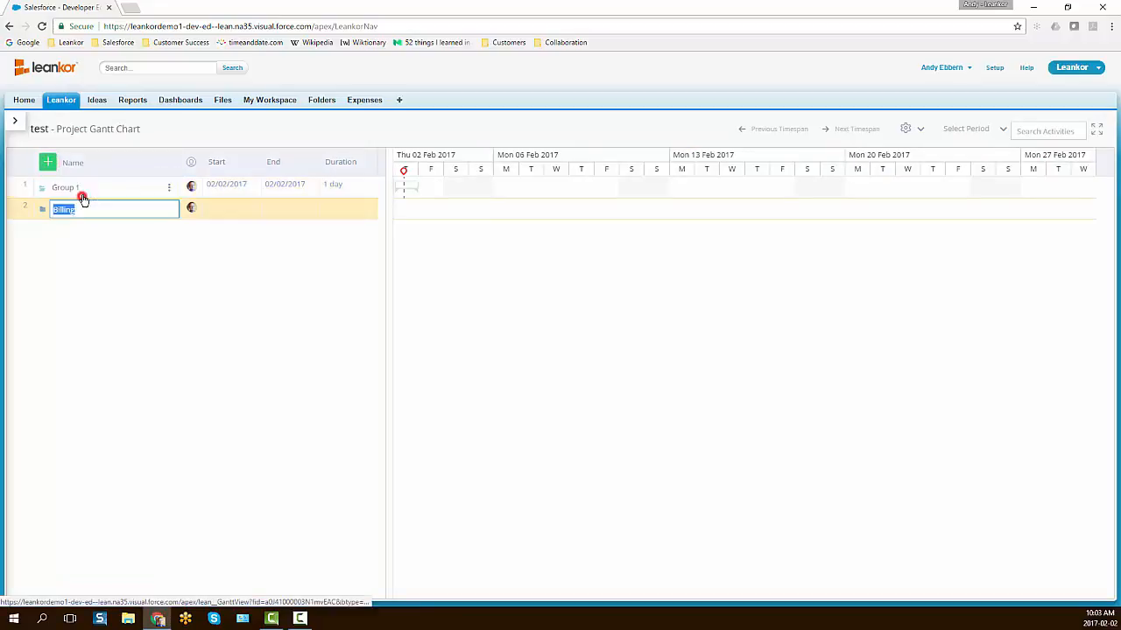
text(Group 2)
key(Return)
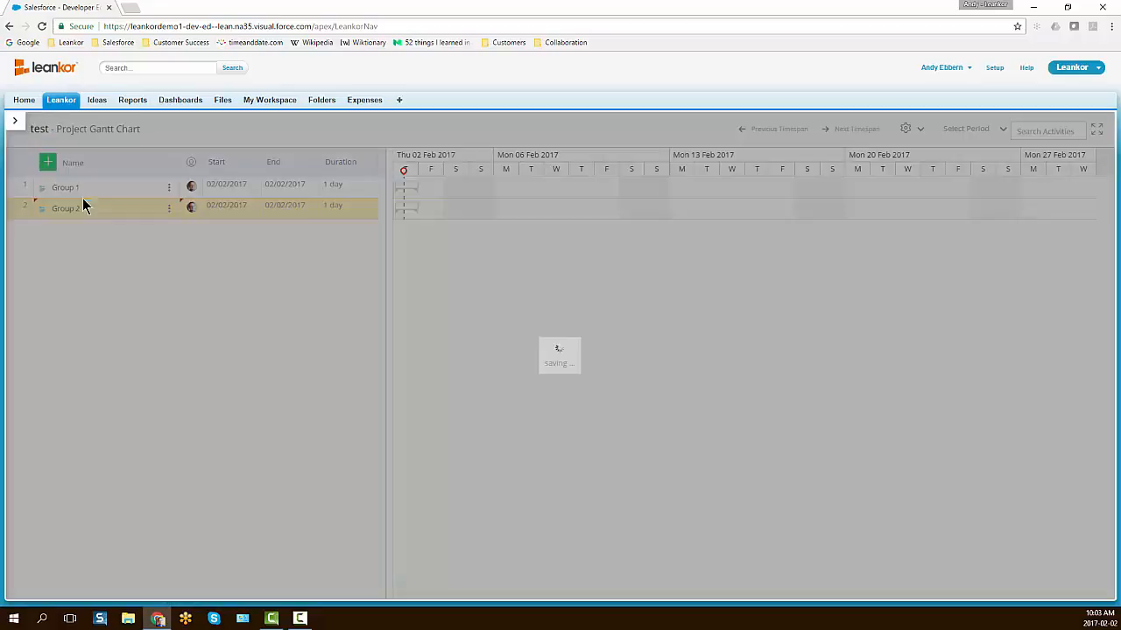
Add a third activity group named "Group 3" below Group 2
click(48, 162)
click(75, 197)
text(Gr)
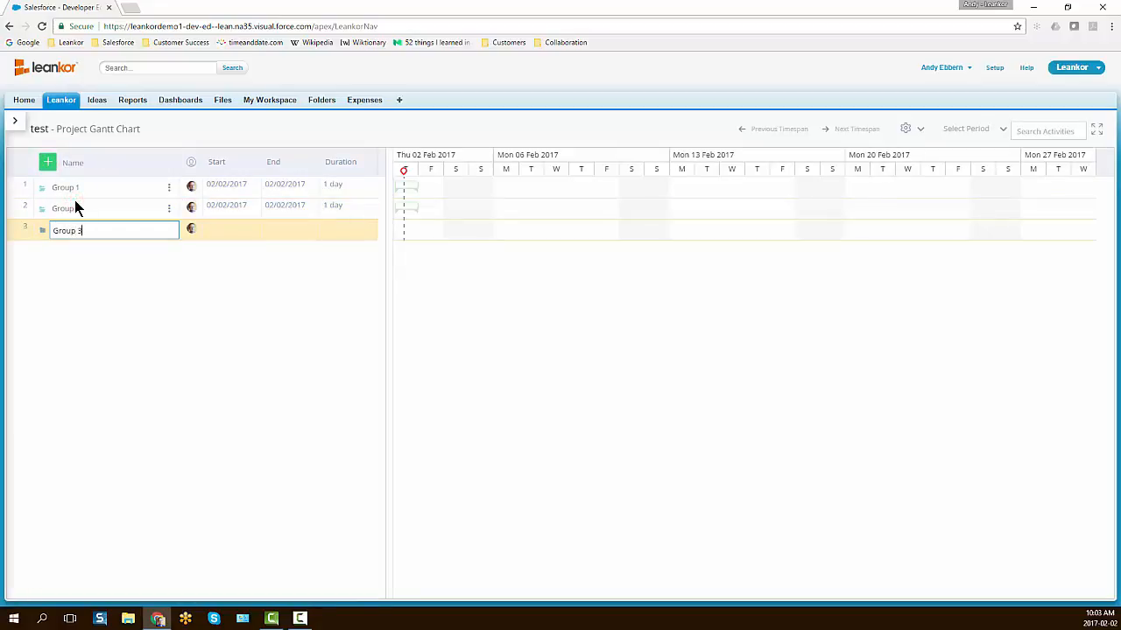
text(oup 3)
key(Return)
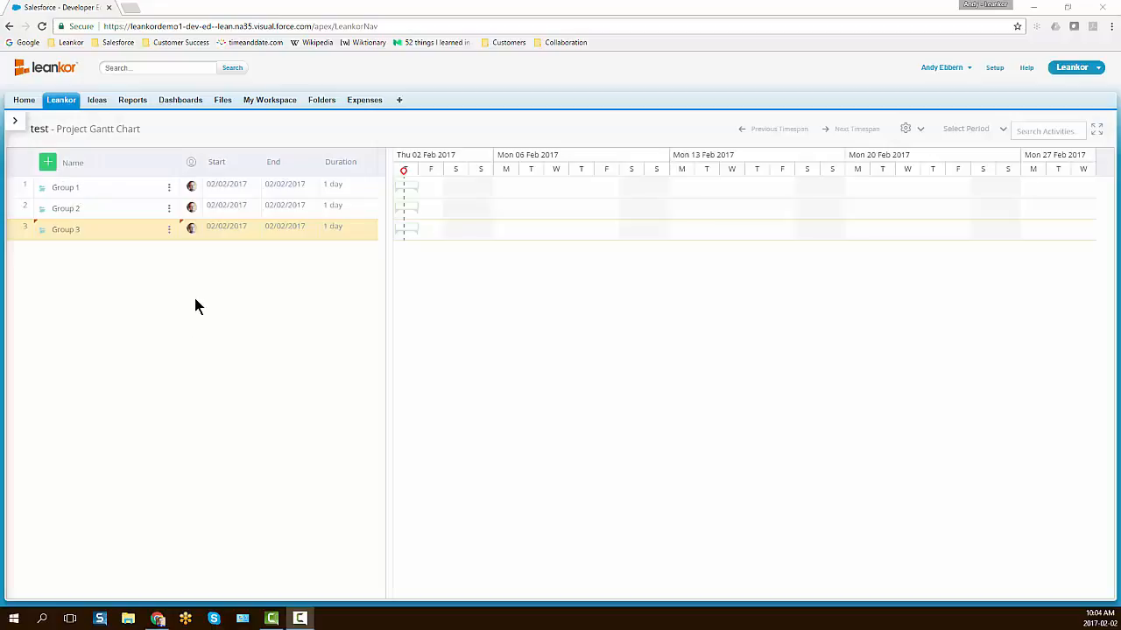
Add two activities named "Test activity 1" and "Test activity 2" below the groups
click(48, 165)
click(91, 186)
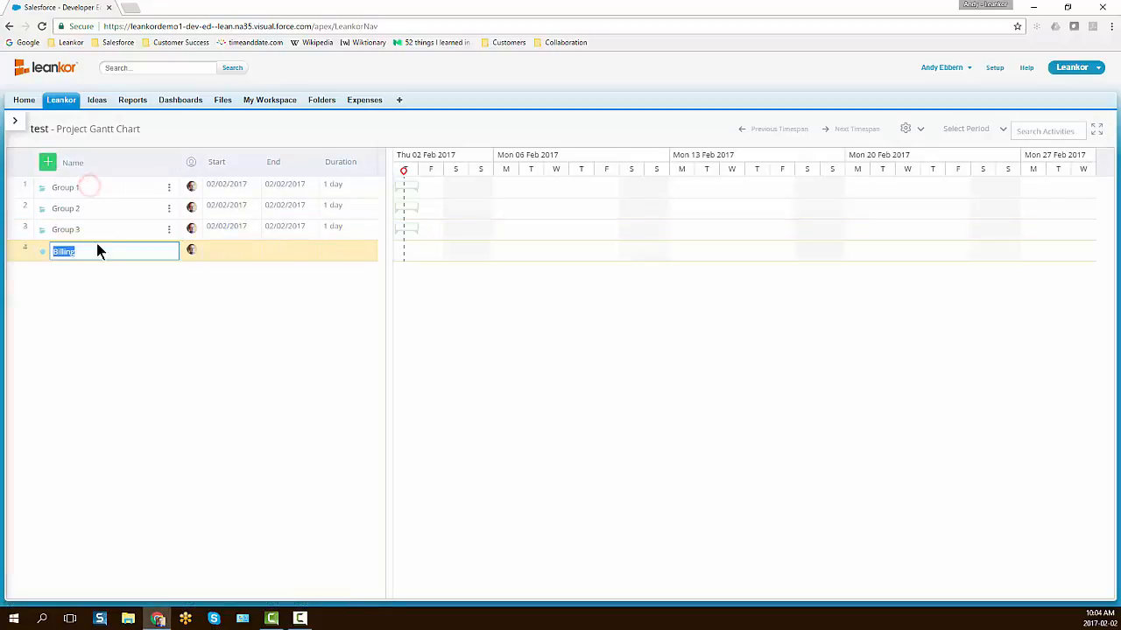
text(Test activity 1)
click(124, 289)
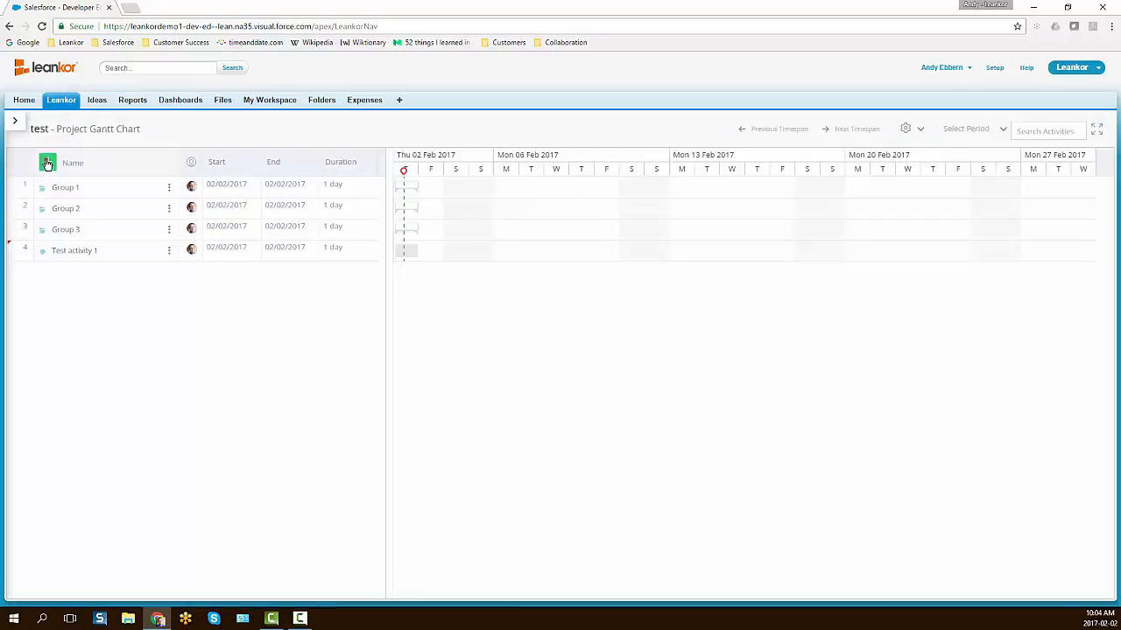
click(47, 162)
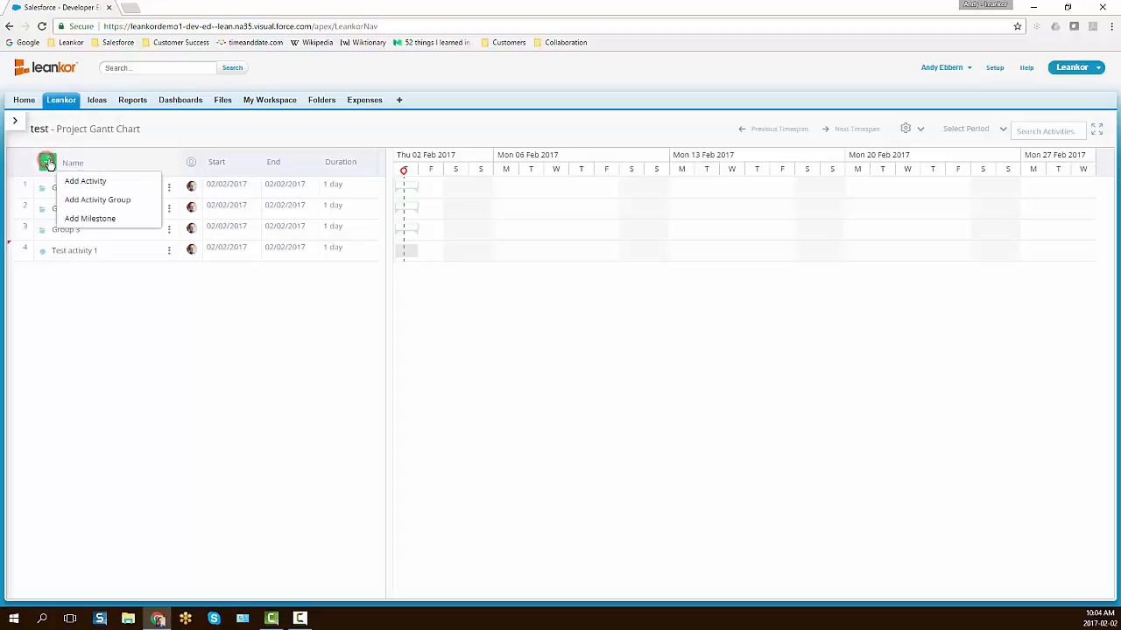
click(89, 193)
text(Test activit)
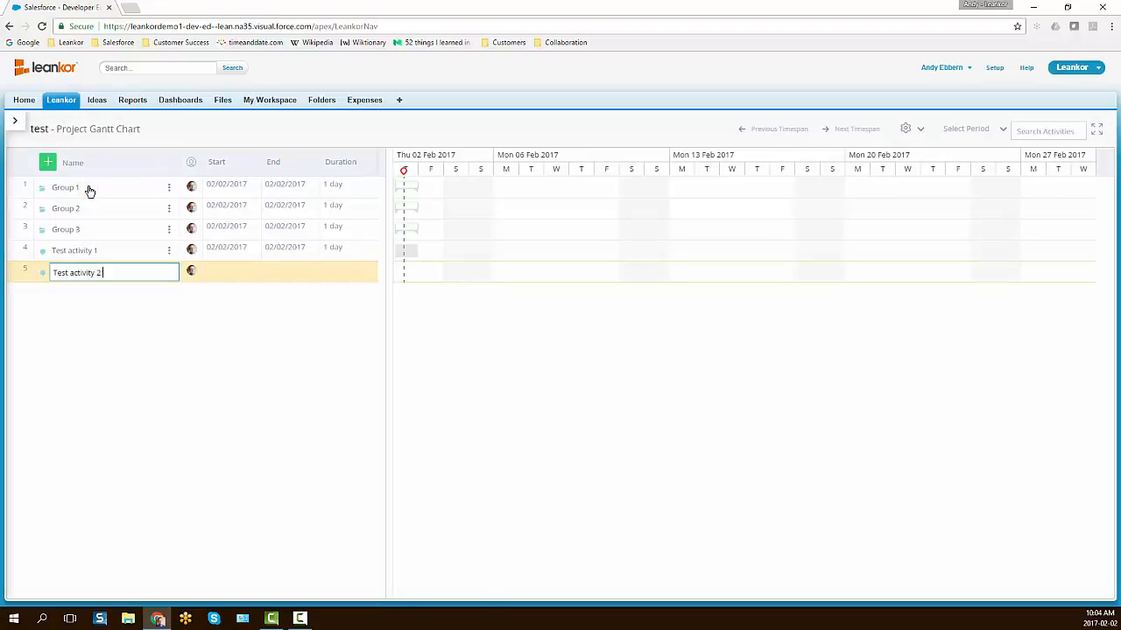
text(y 2)
key(Return)
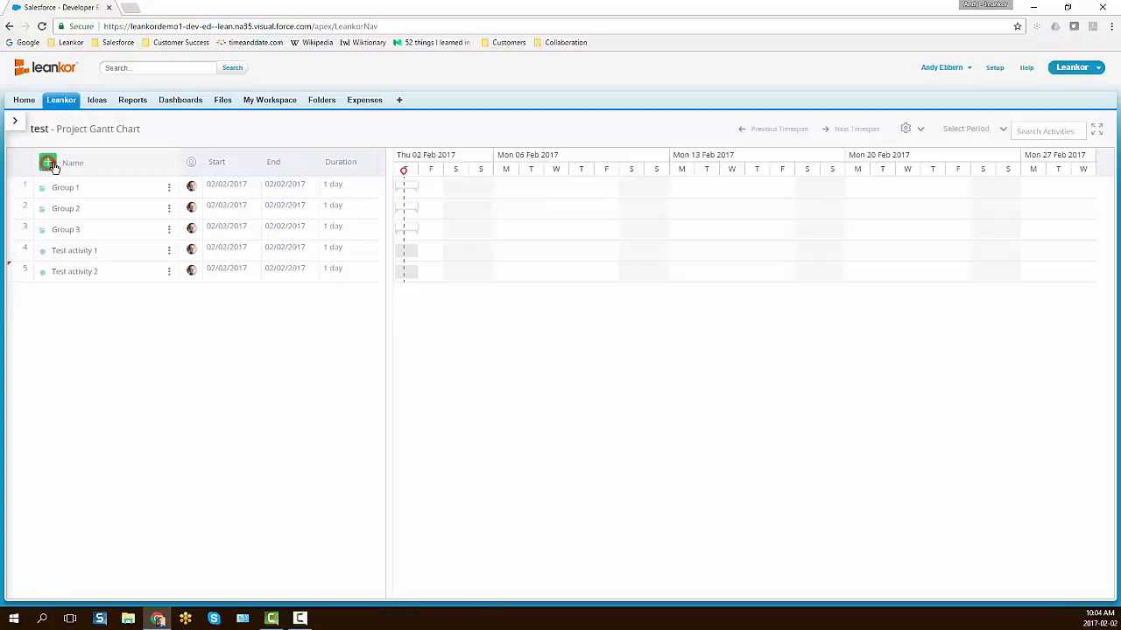
Add another activity named "Test activity 3" at the end of the plan
click(48, 161)
click(73, 180)
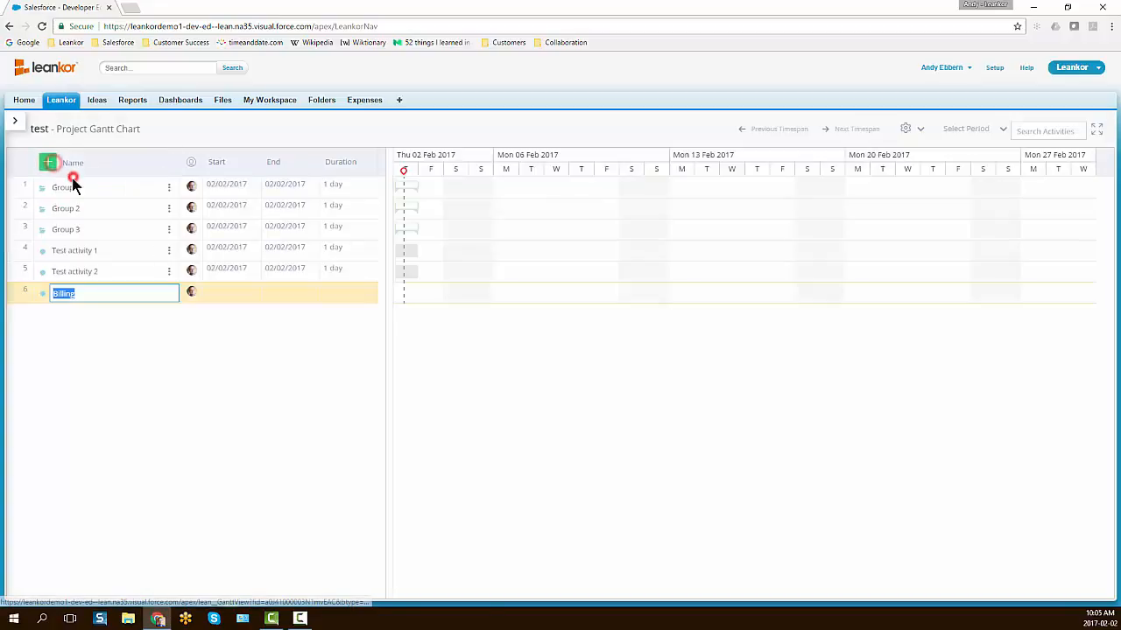
text(Test activity 3)
key(Return)
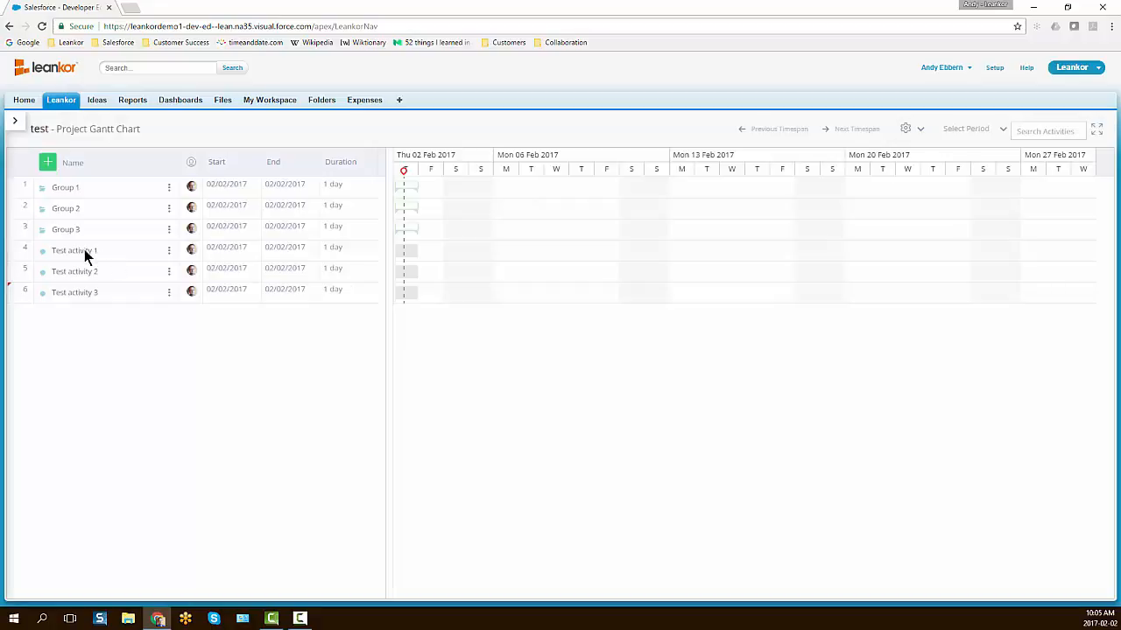
Nest Test activity 1, Test activity 2 and Test activity 3 under Group 1 in that order
drag(85, 254, 90, 193)
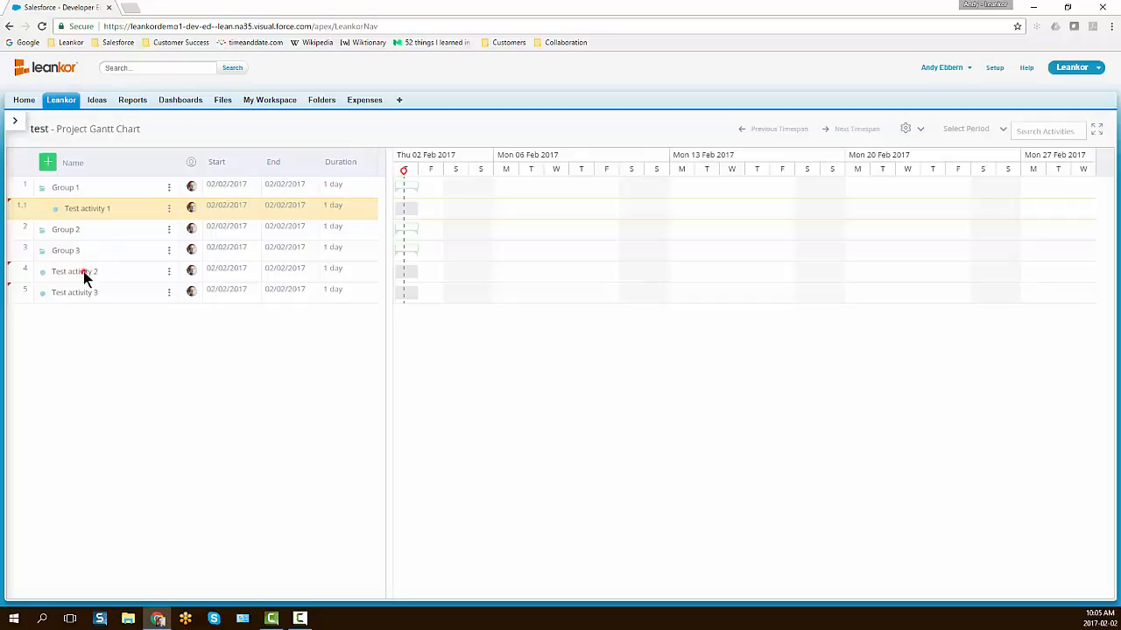
drag(85, 274, 96, 214)
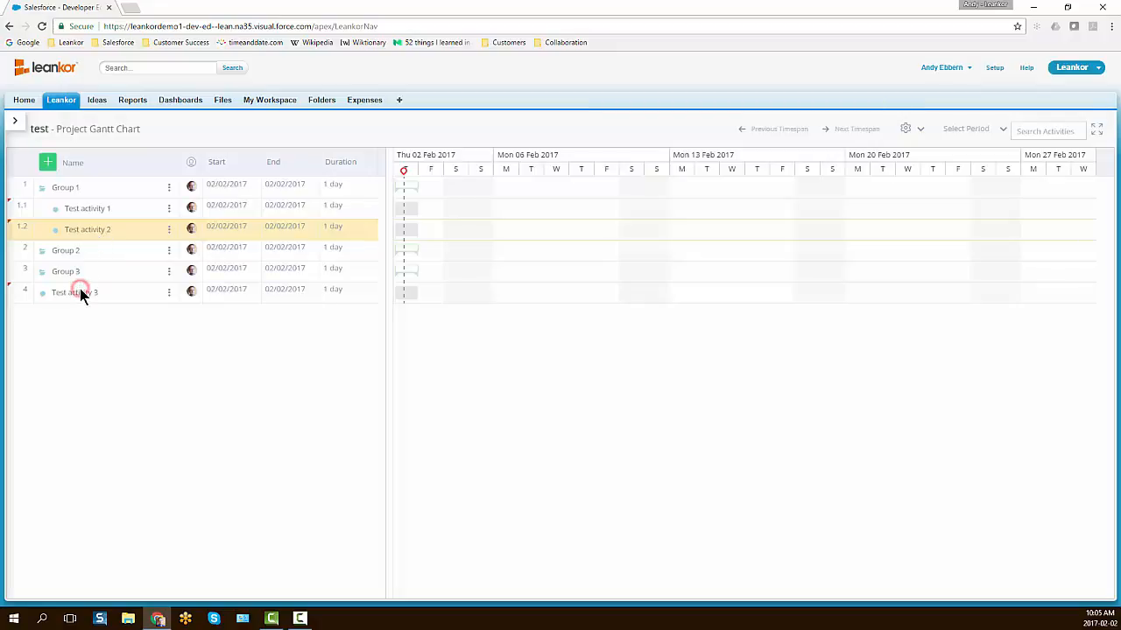
drag(79, 291, 88, 247)
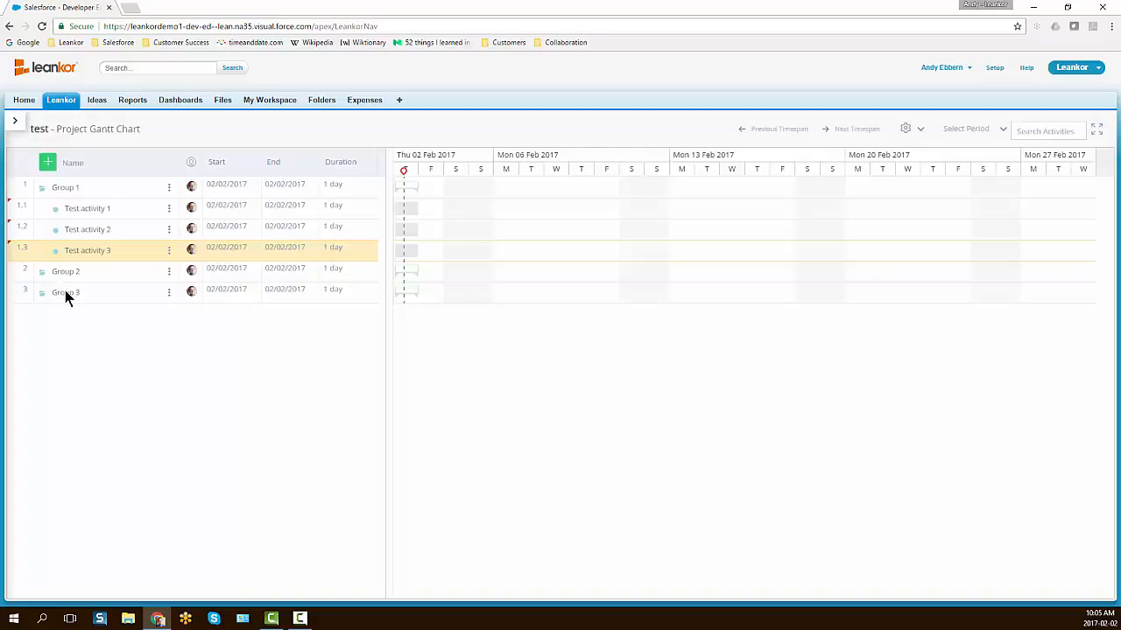
Move Group 3 above Group 1 and back to the end, placing Test activity 2 under Group 2 and Test activity 3 under Group 3
drag(64, 294, 59, 191)
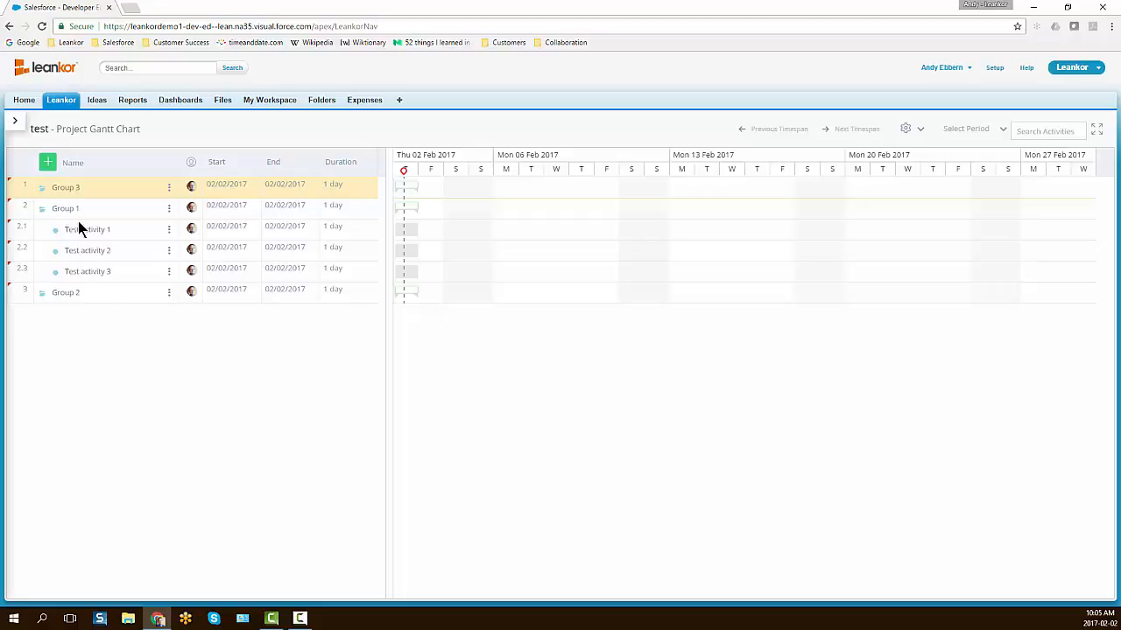
drag(67, 187, 52, 303)
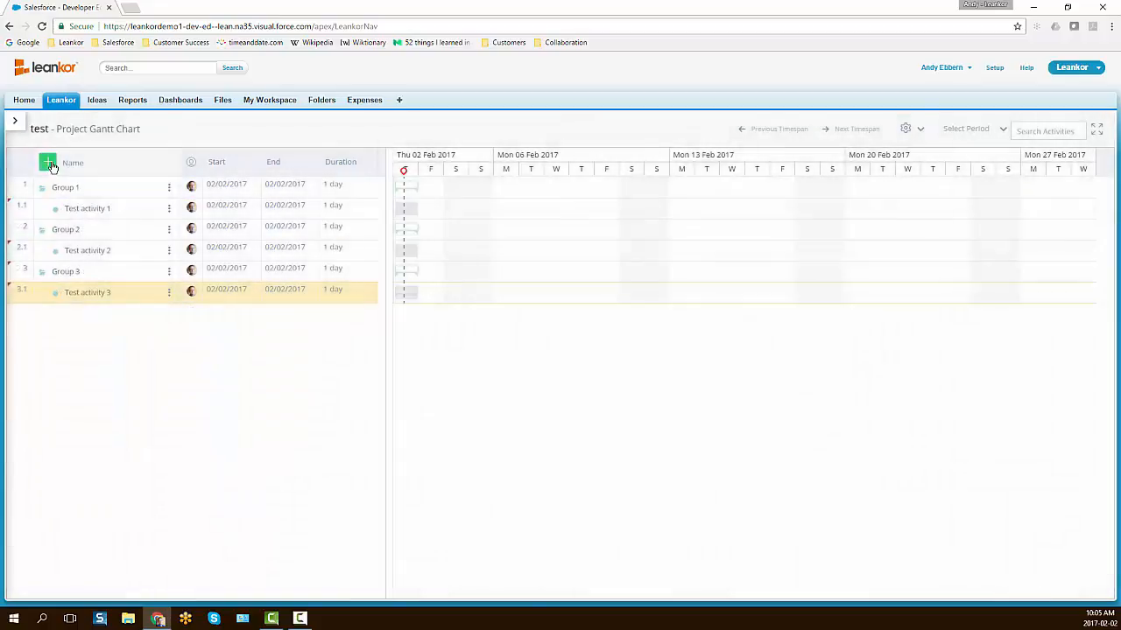
Add a milestone named "Milestone 1" and nest it in Group 1 after Test activity 1
click(47, 162)
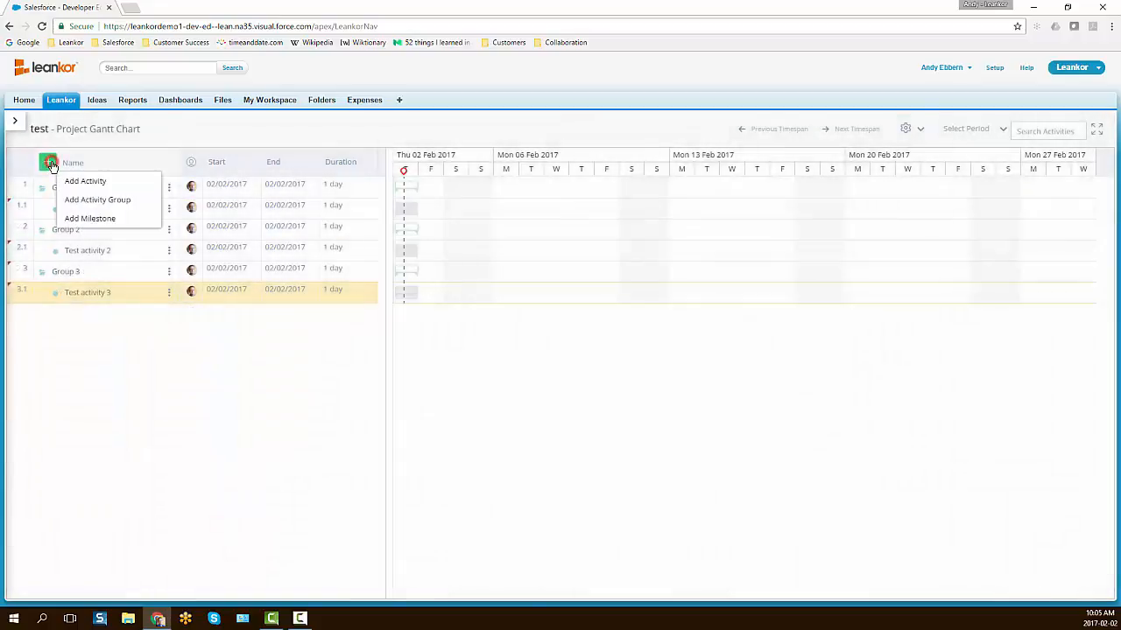
click(94, 219)
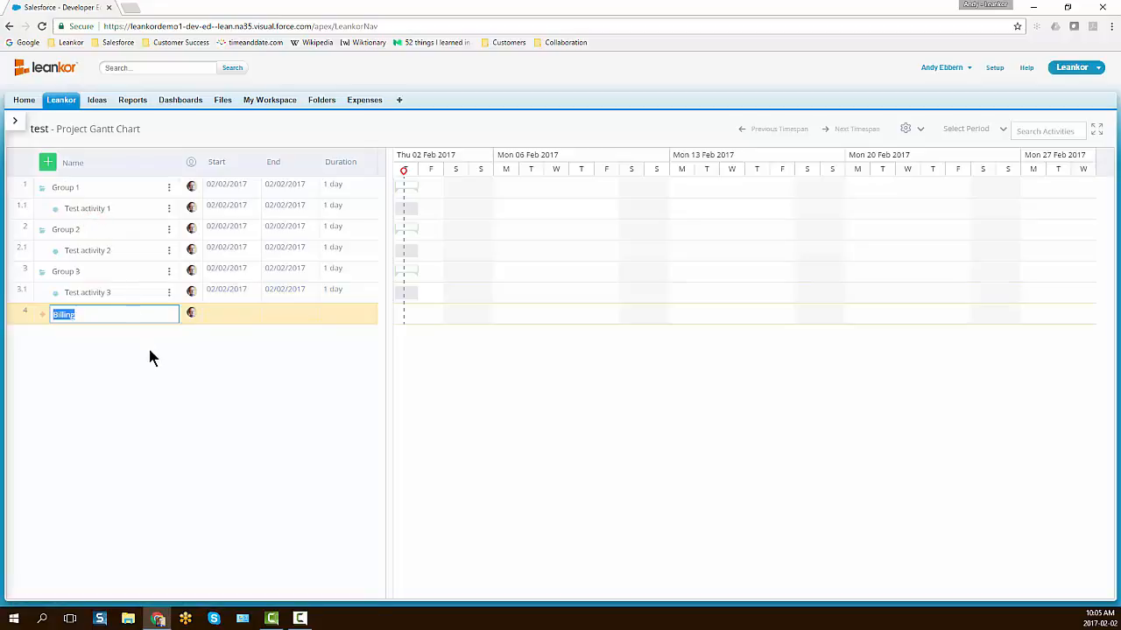
text(Milestobn)
key(BackSpace)
key(BackSpace)
text(ne 1)
key(Return)
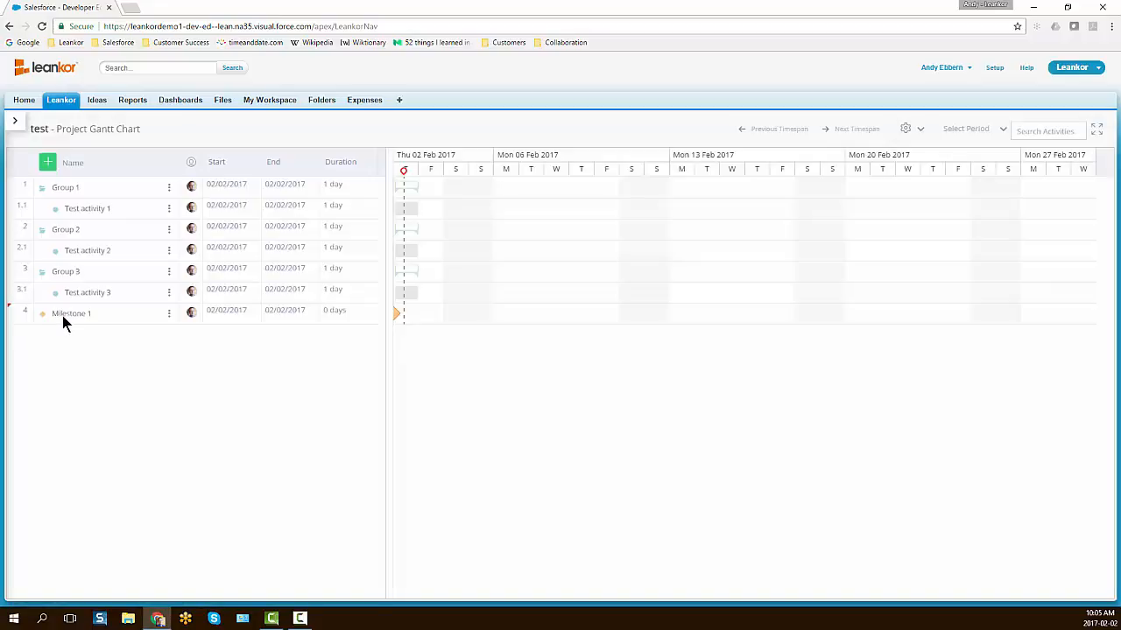
drag(61, 316, 88, 218)
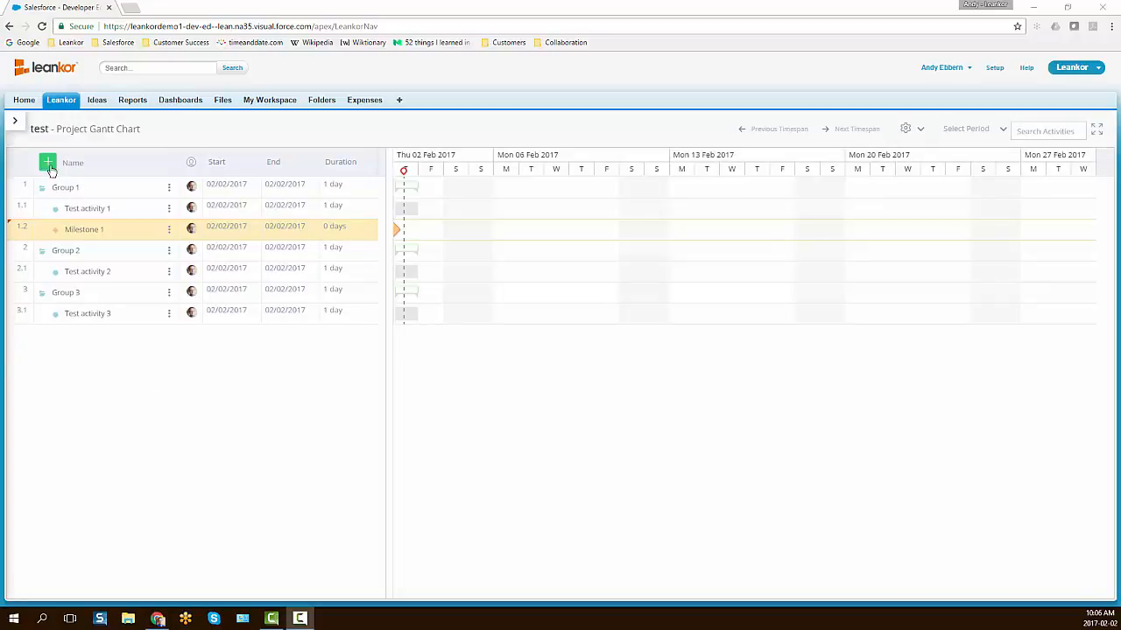
Leave the test project and open the plan Gantt of the VC - Western US project
click(15, 123)
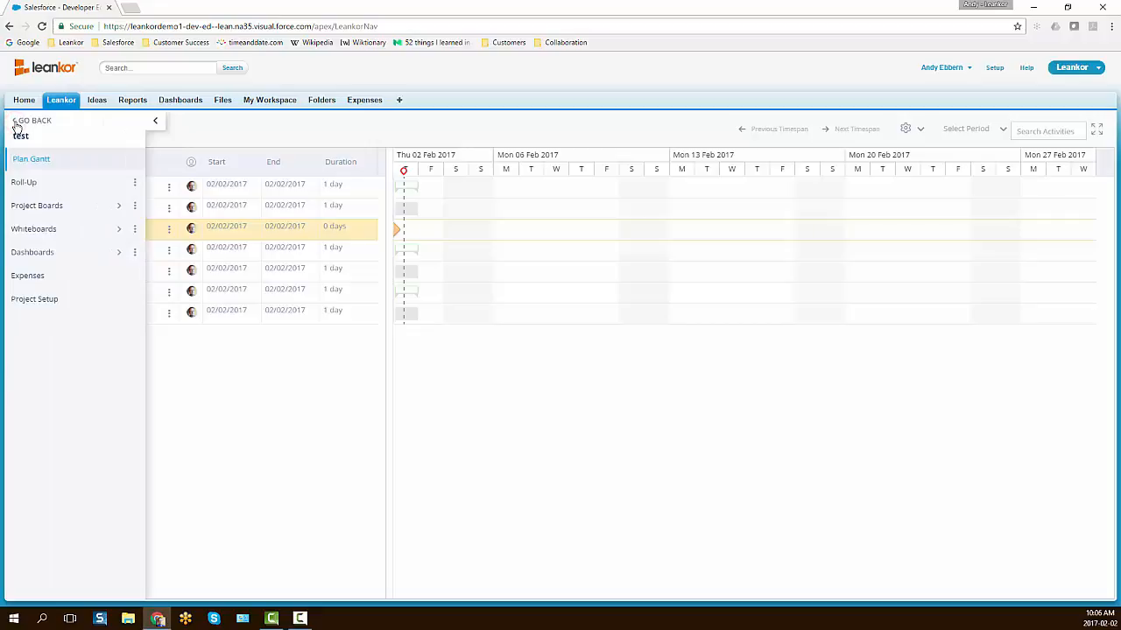
click(29, 121)
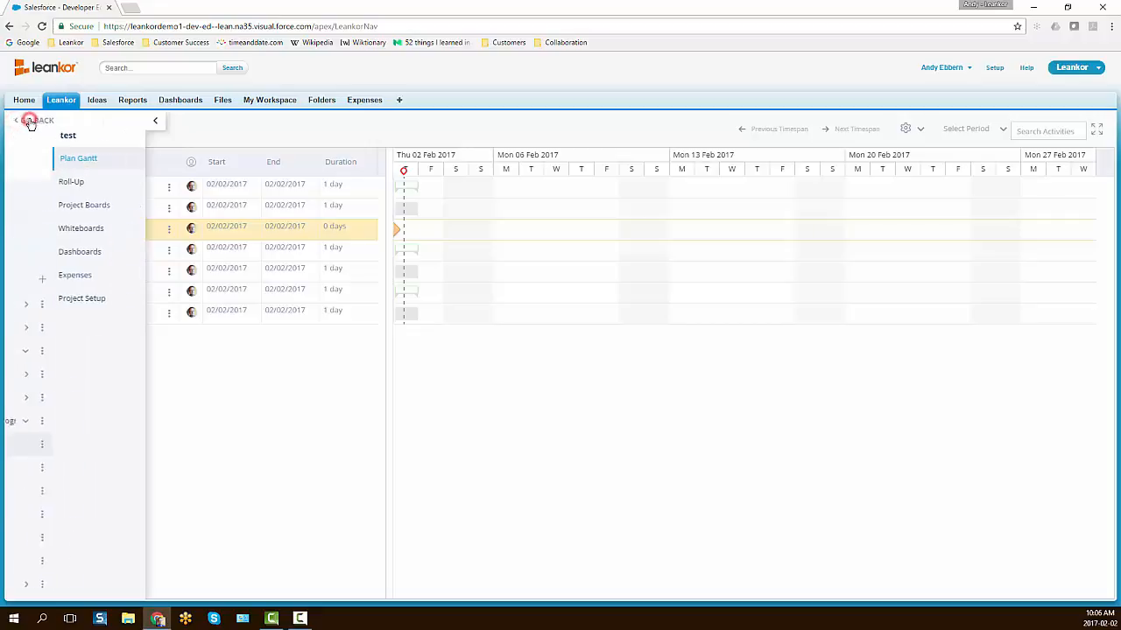
click(70, 561)
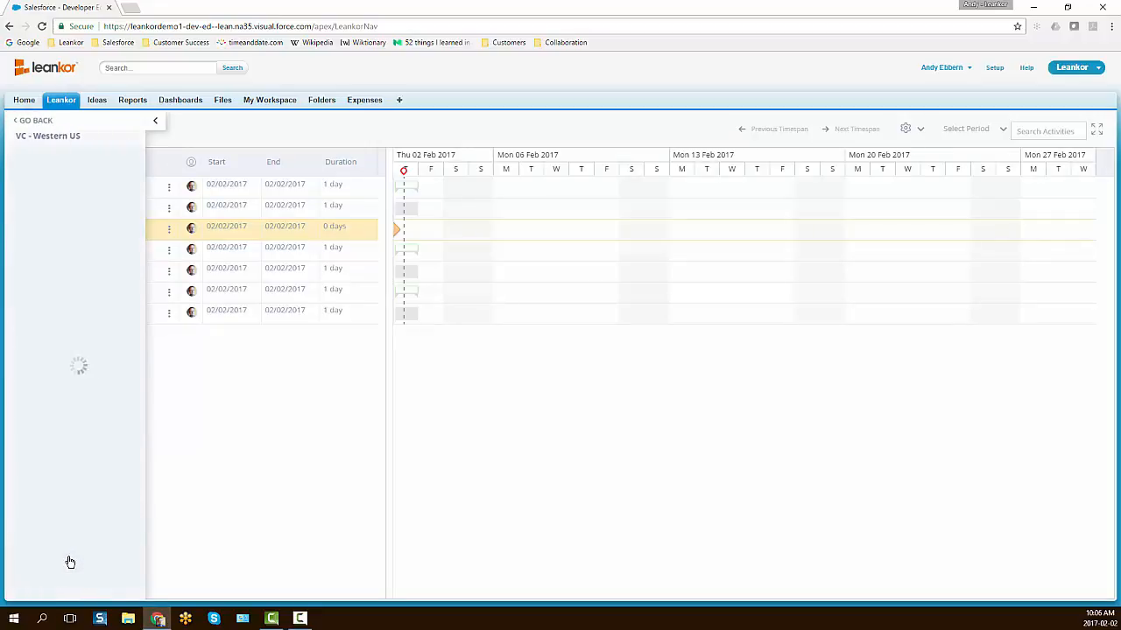
click(56, 161)
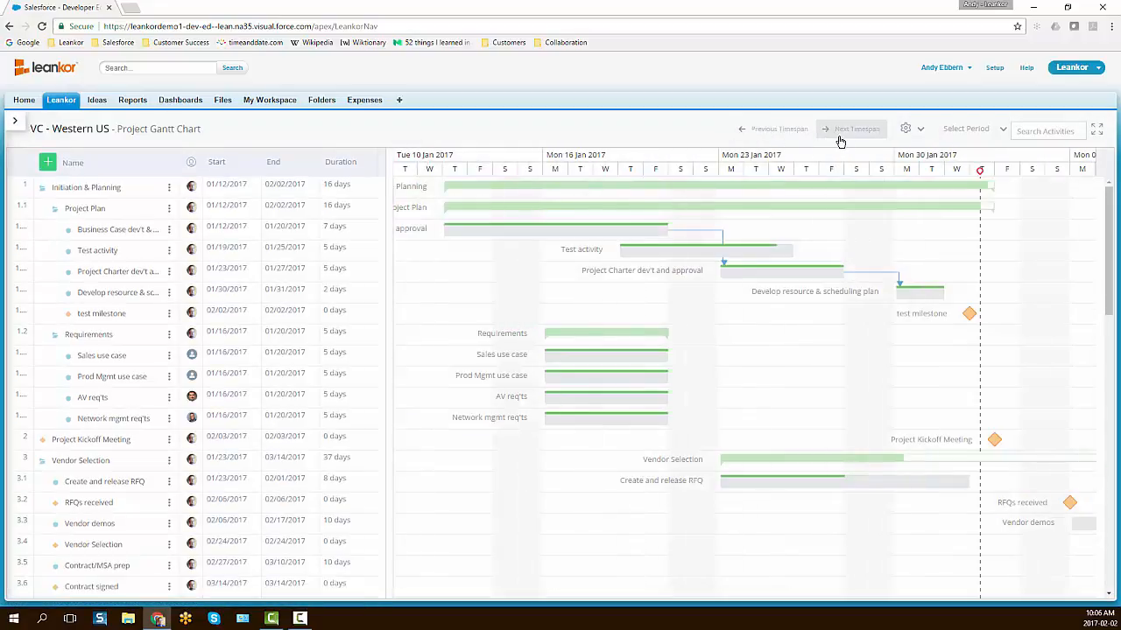
Zoom the VC - Western US Gantt chart to fit and look over the whole project timeline
click(920, 132)
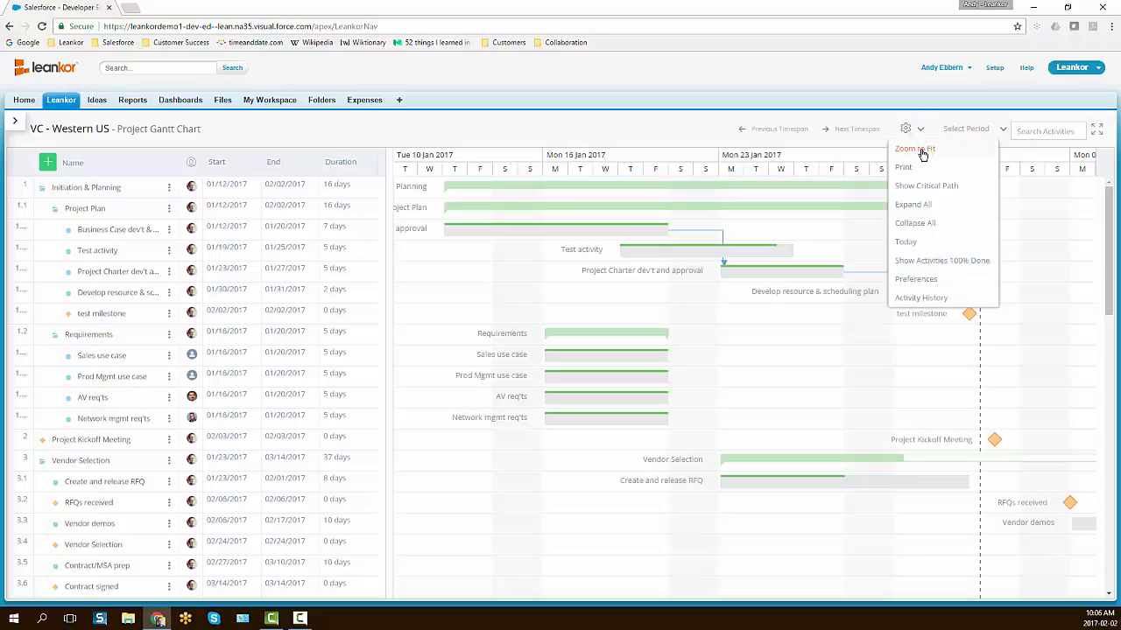
click(915, 149)
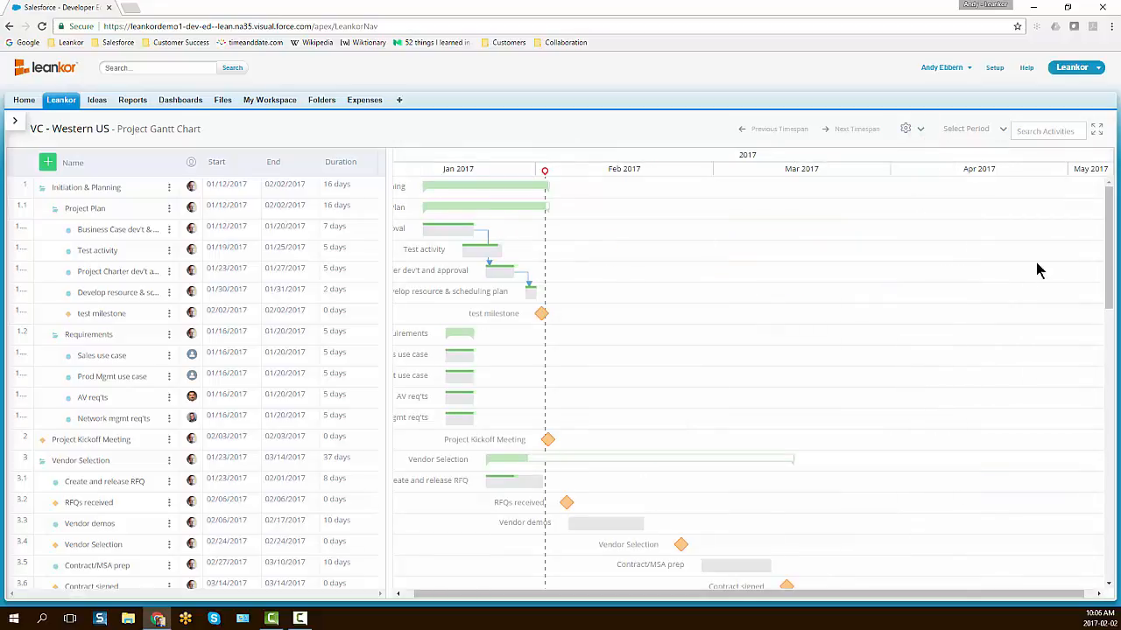
drag(1108, 225, 1078, 199)
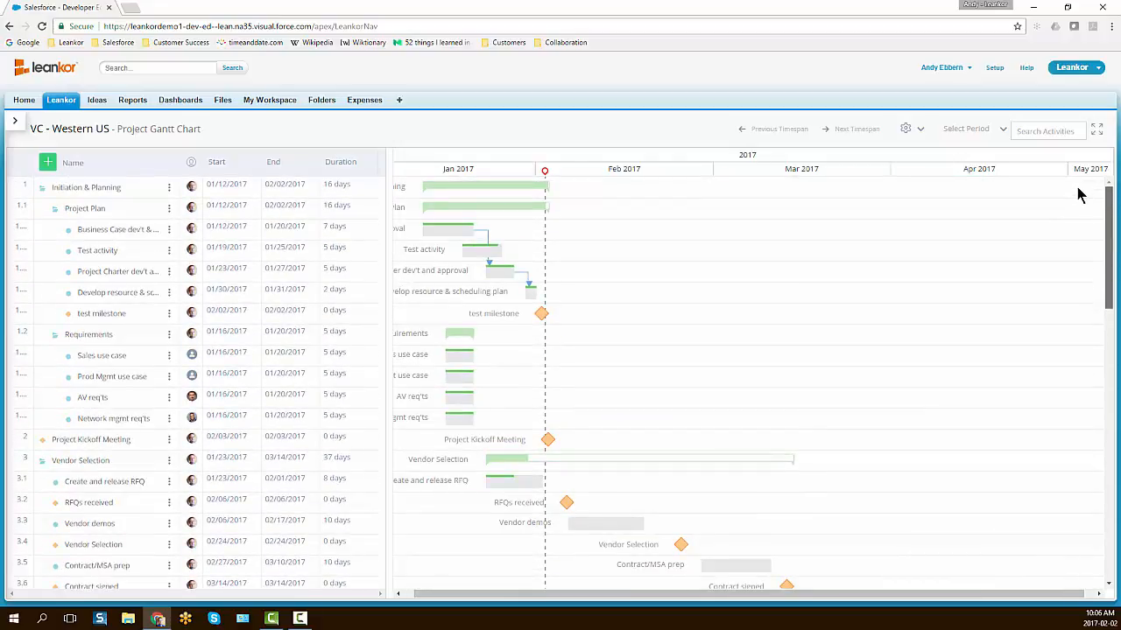
Switch the Gantt chart's display period to 3 Months and then to 1 Month
click(963, 131)
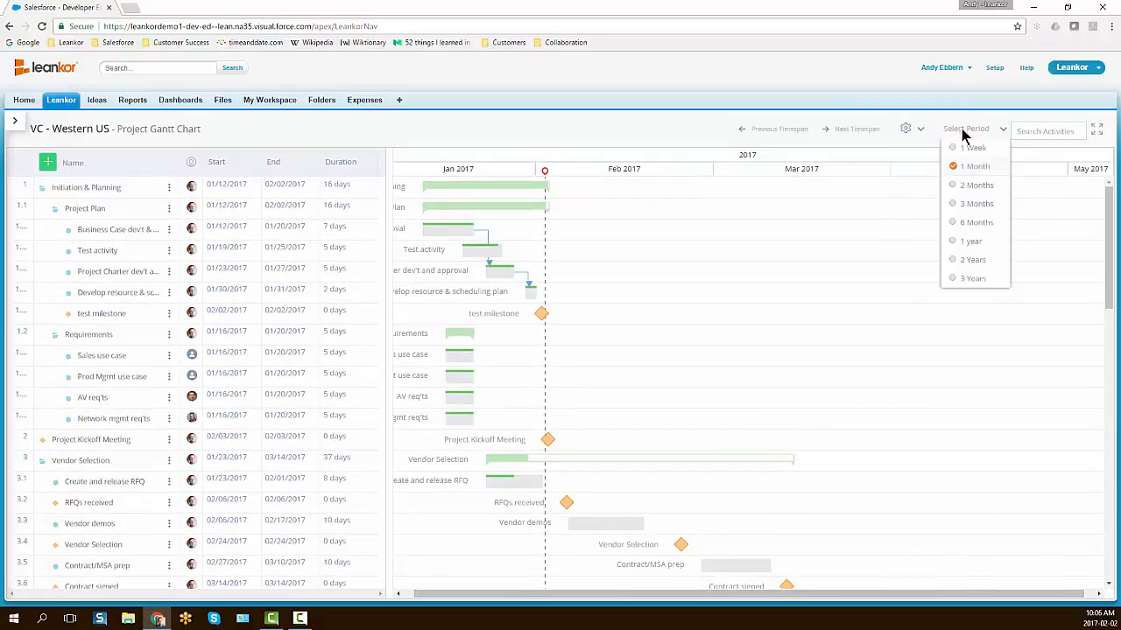
click(963, 205)
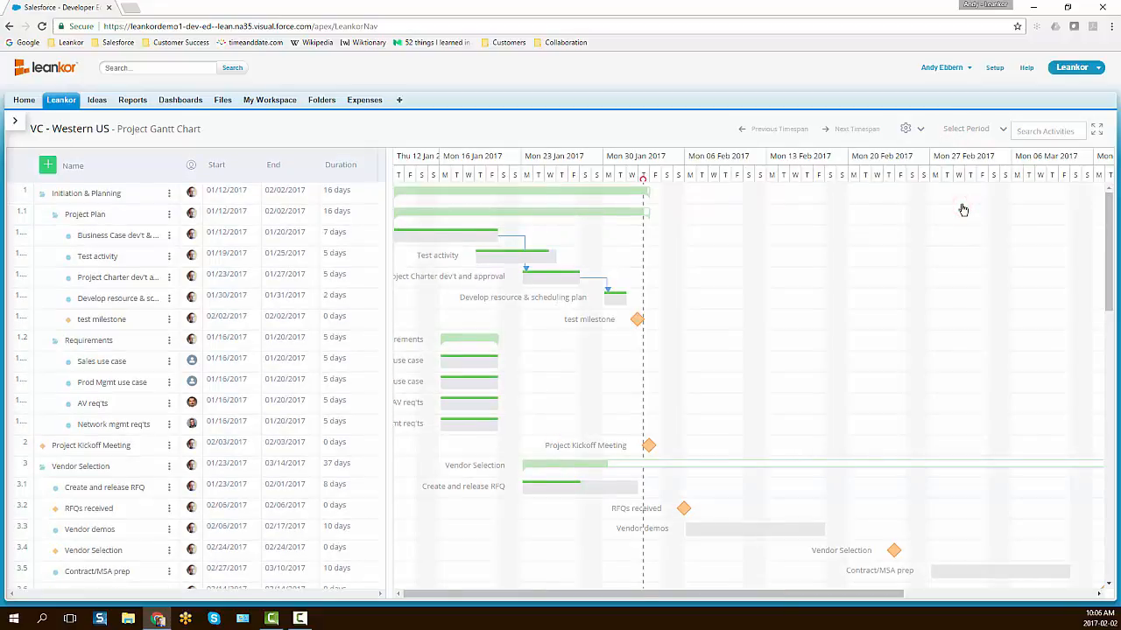
click(987, 129)
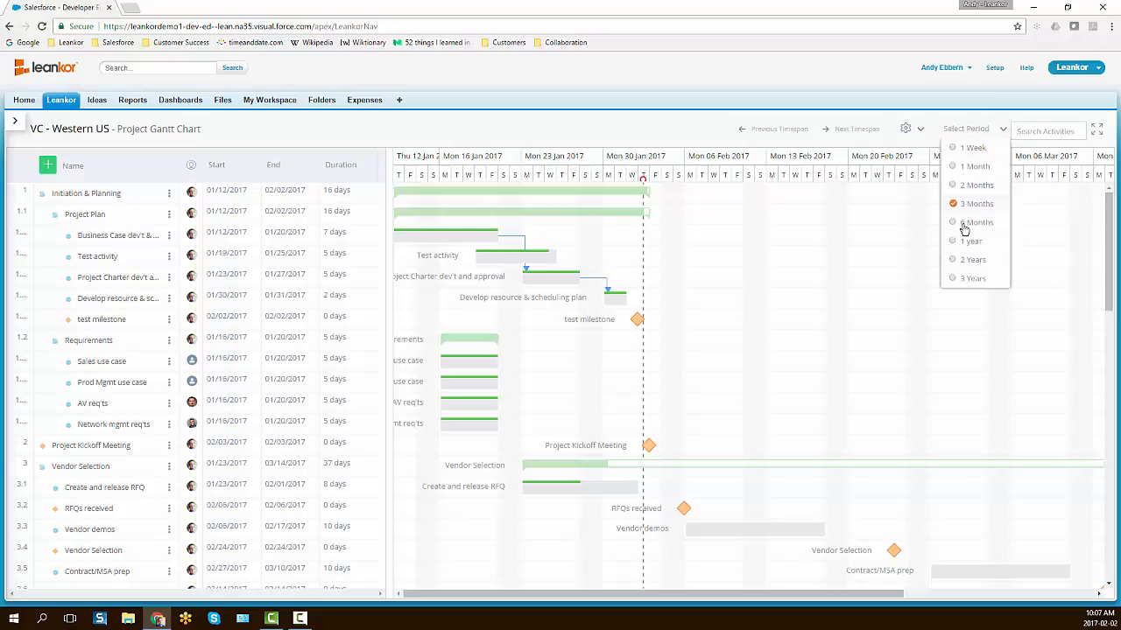
click(955, 168)
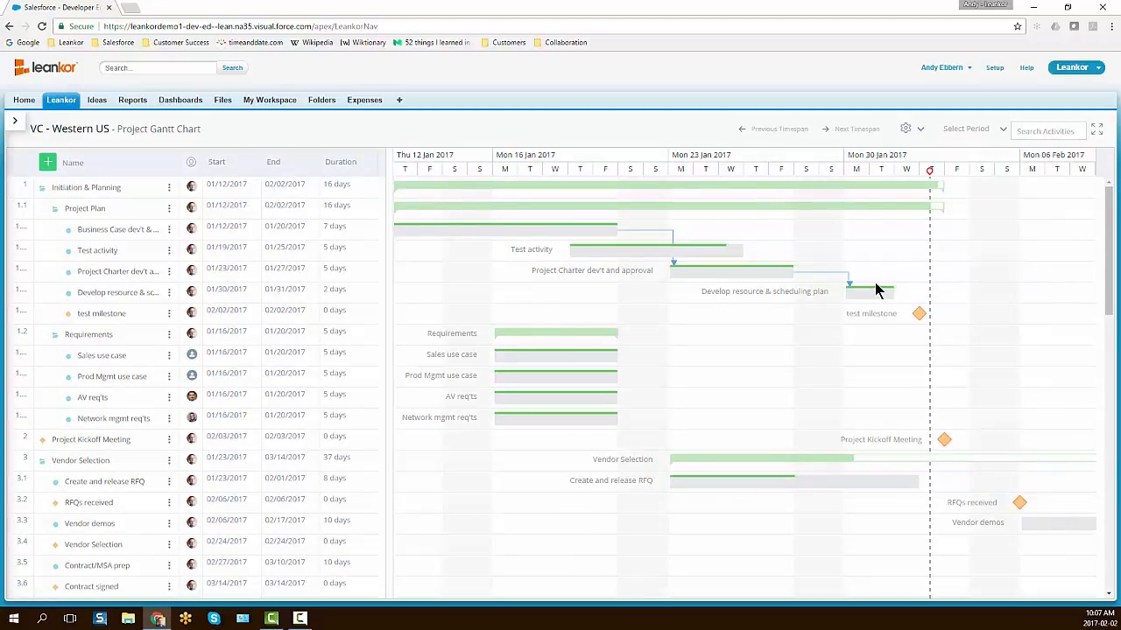
Page the Gantt timeline forward four timespans and back to the one starting Thu 12 Jan 2017
click(853, 131)
click(854, 133)
click(855, 133)
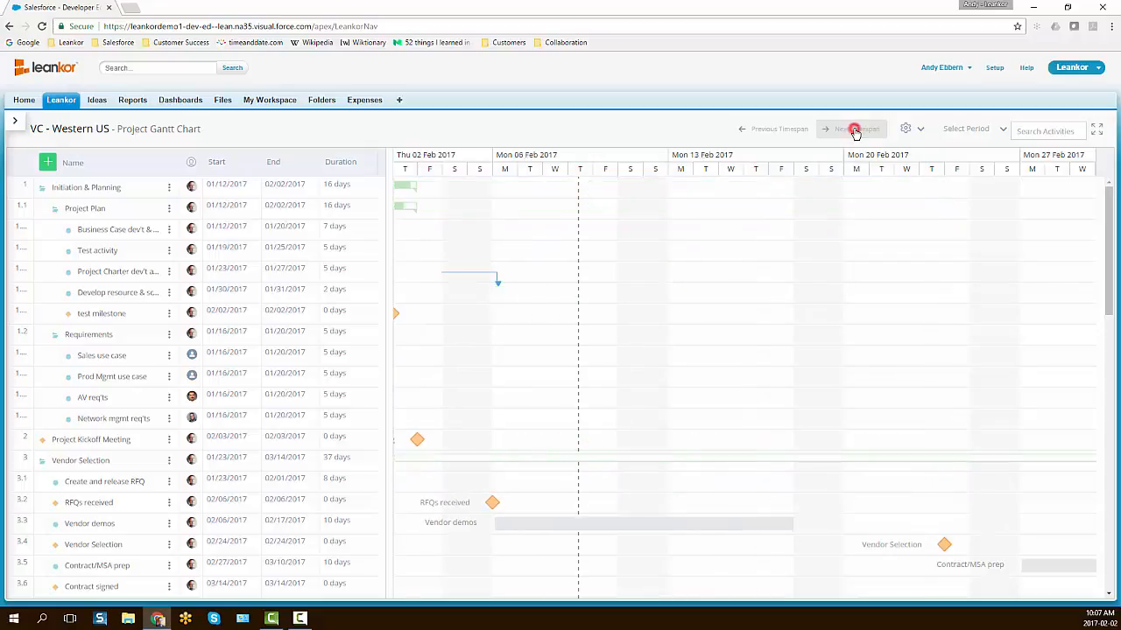
click(854, 132)
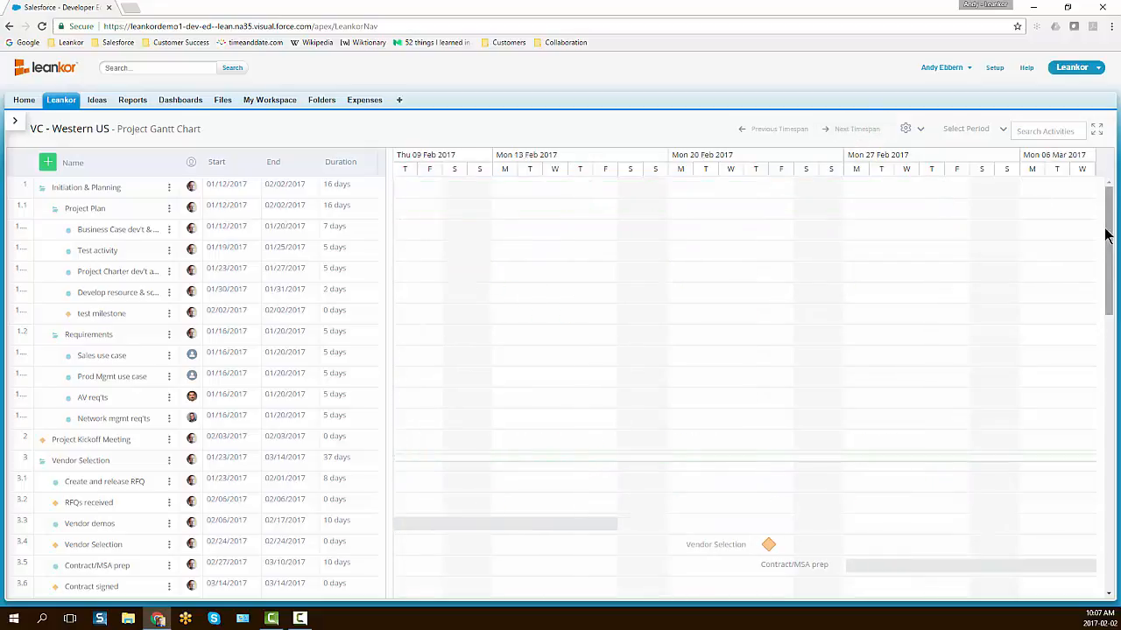
mouse_move(1109, 236)
mouse_down()
mouse_move(1110, 400)
mouse_move(1109, 233)
mouse_up()
click(776, 130)
click(776, 130)
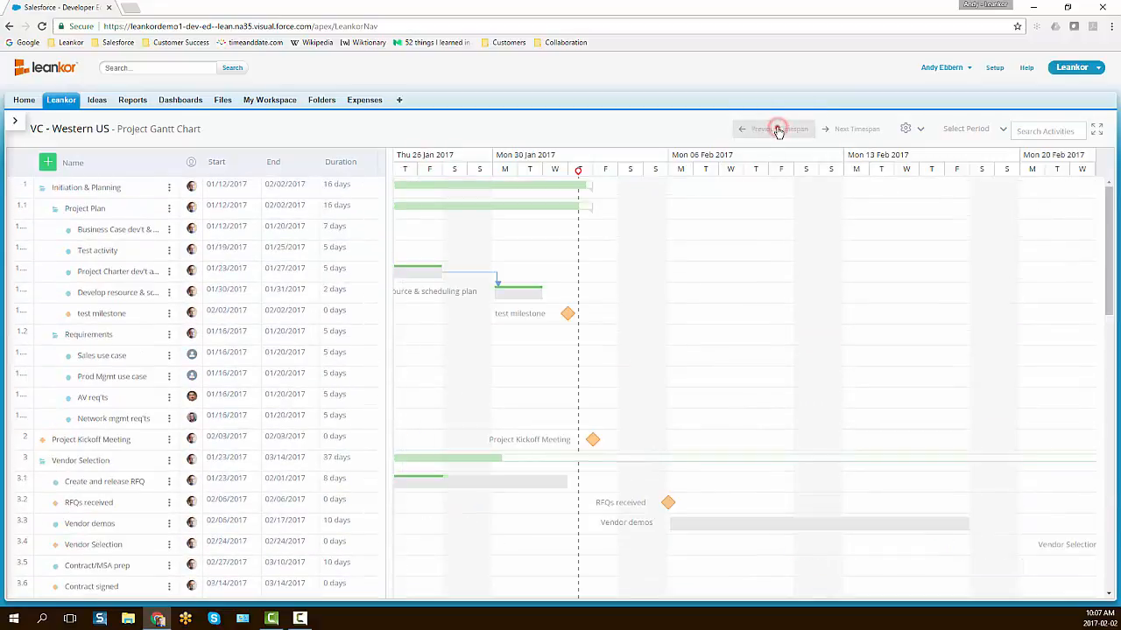
click(776, 130)
click(778, 130)
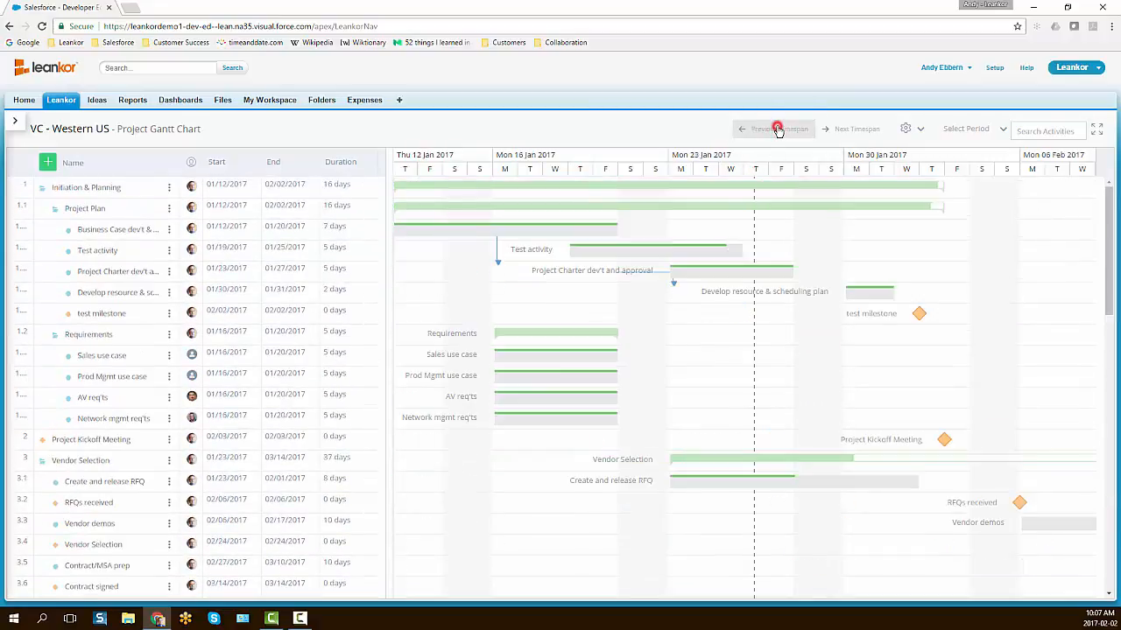
Search the project's activities for "av"
click(1032, 130)
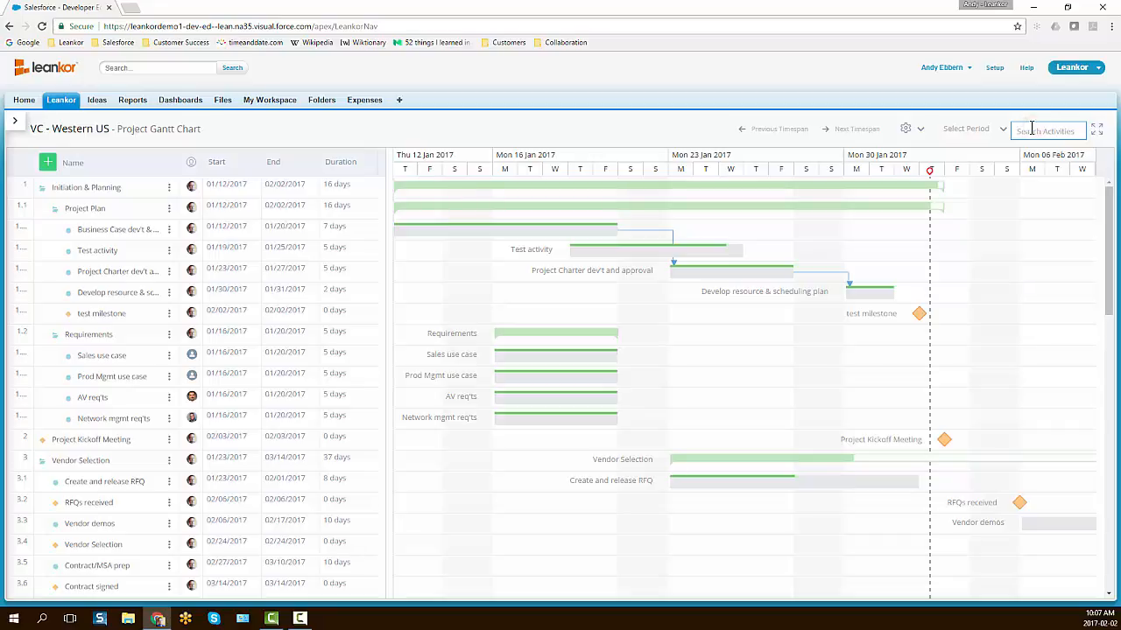
text(av)
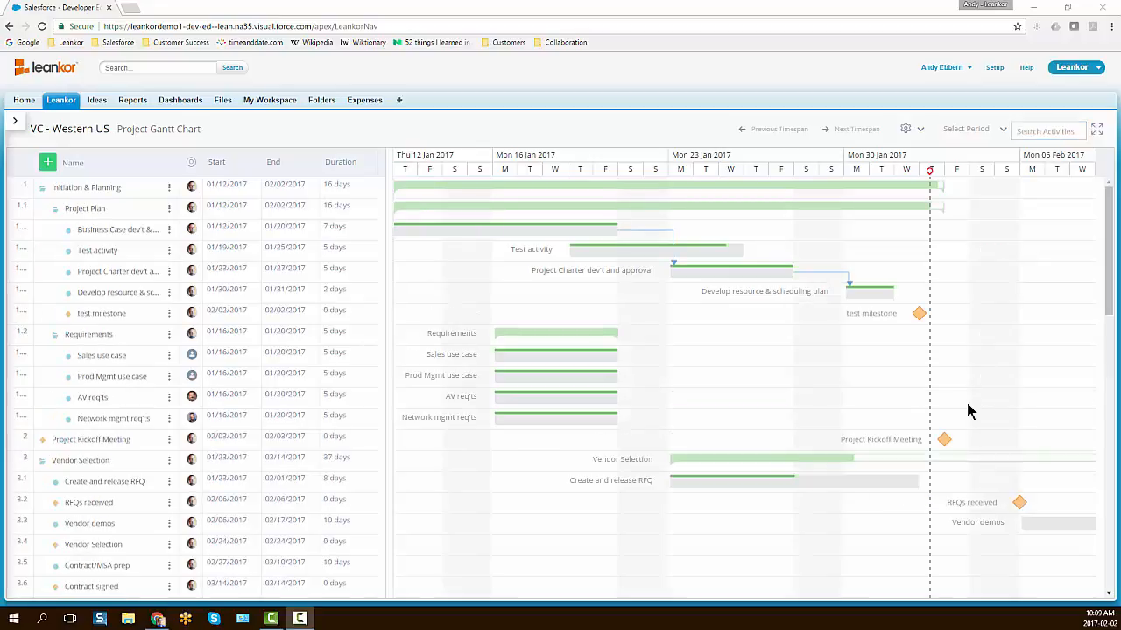
Review the Activity History of the VC - Western US plan and close it
click(920, 128)
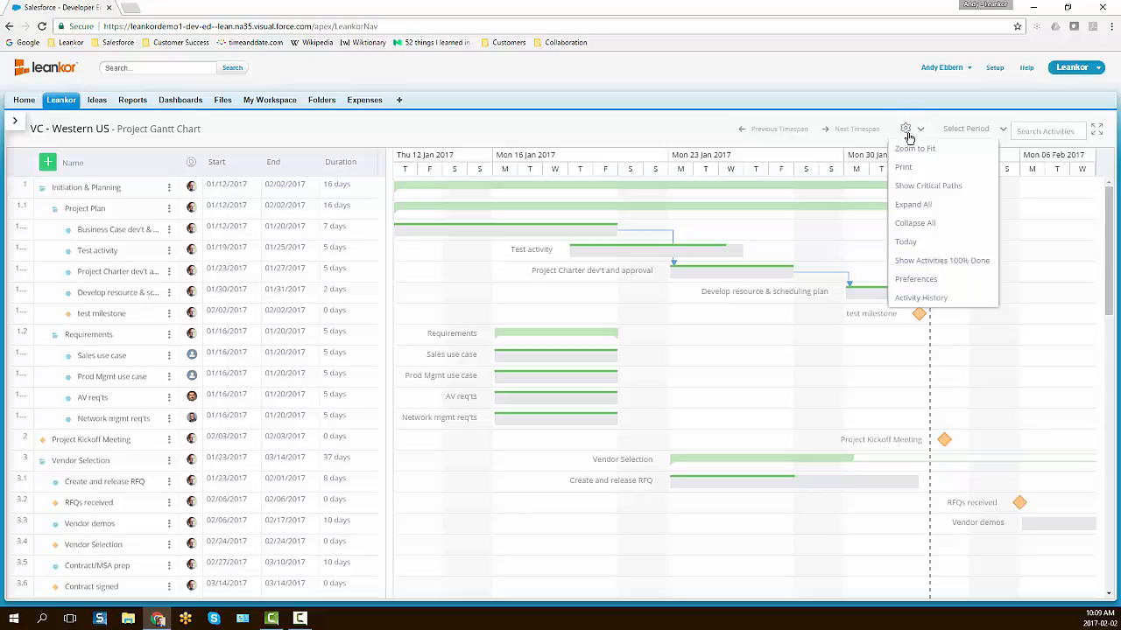
click(920, 298)
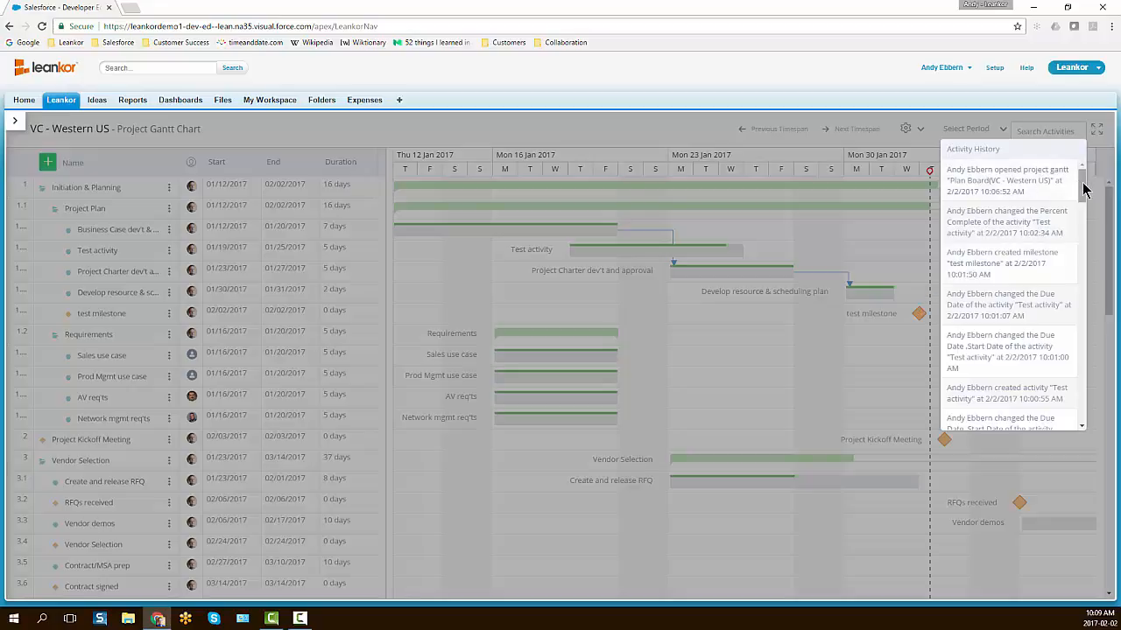
mouse_move(1083, 190)
mouse_down()
mouse_move(1081, 222)
mouse_move(1081, 191)
mouse_up()
click(920, 128)
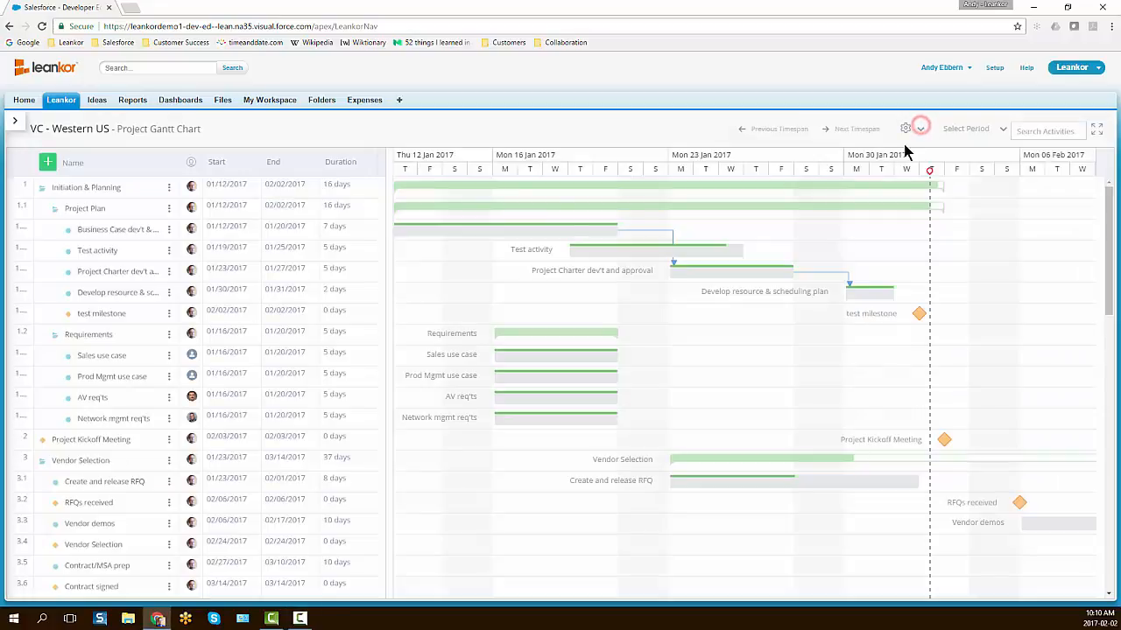